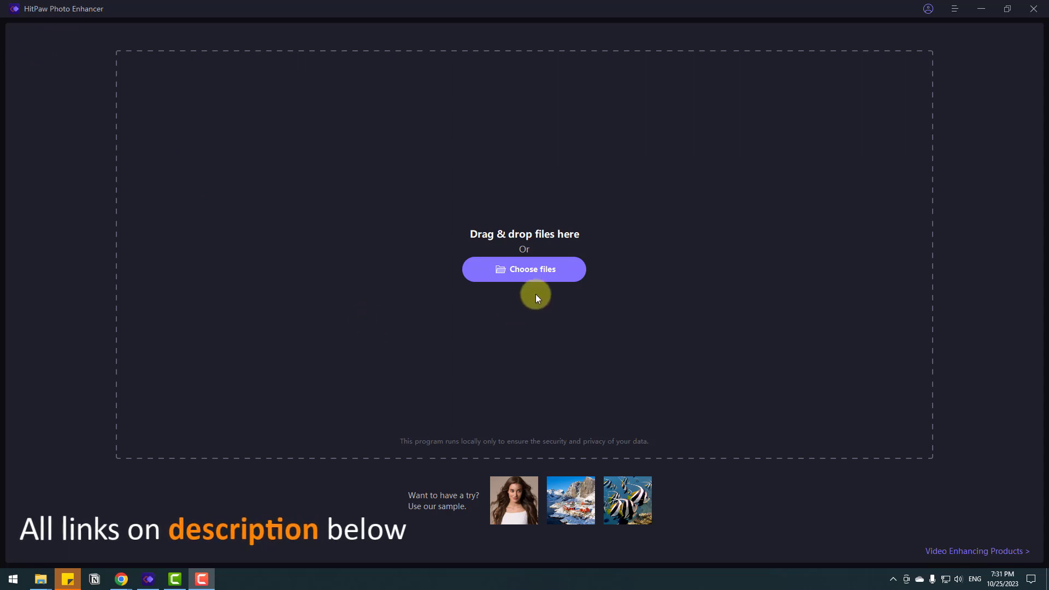
- Import the Face Model helicopter photo from the IMG sample folder
click(533, 273)
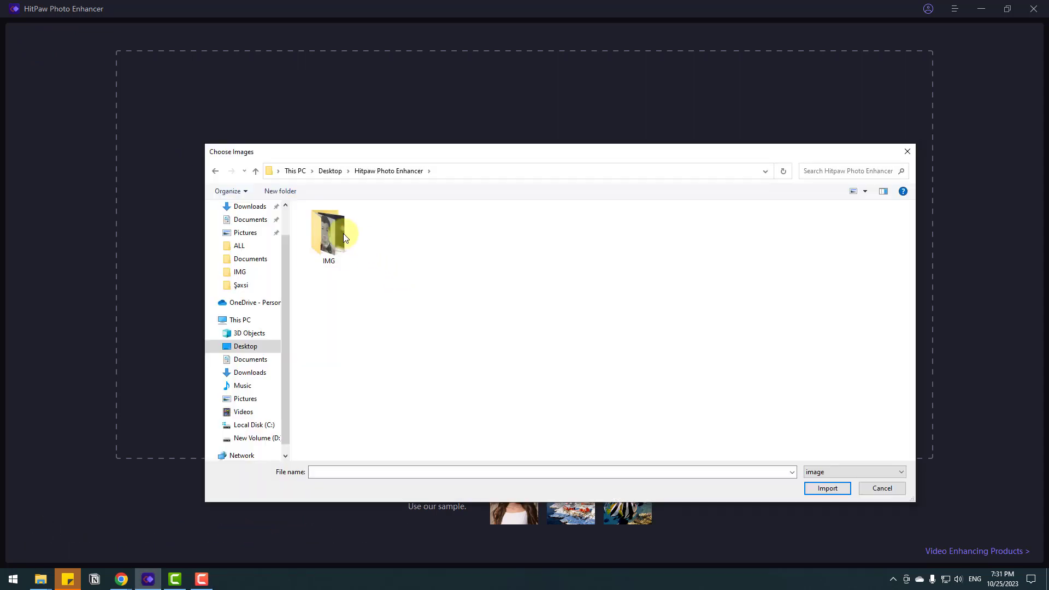
double_click(329, 227)
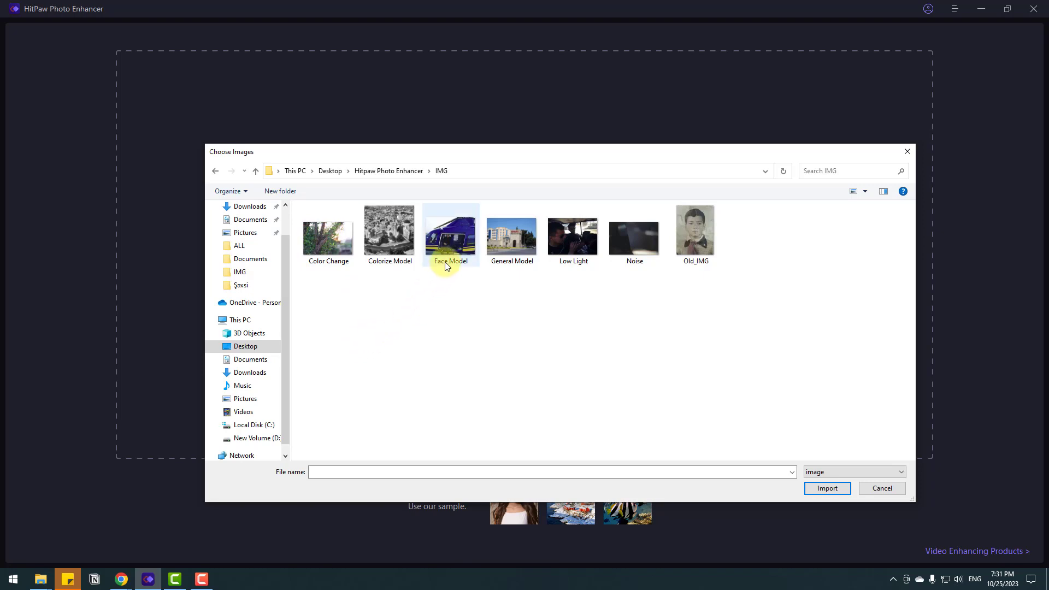
click(834, 488)
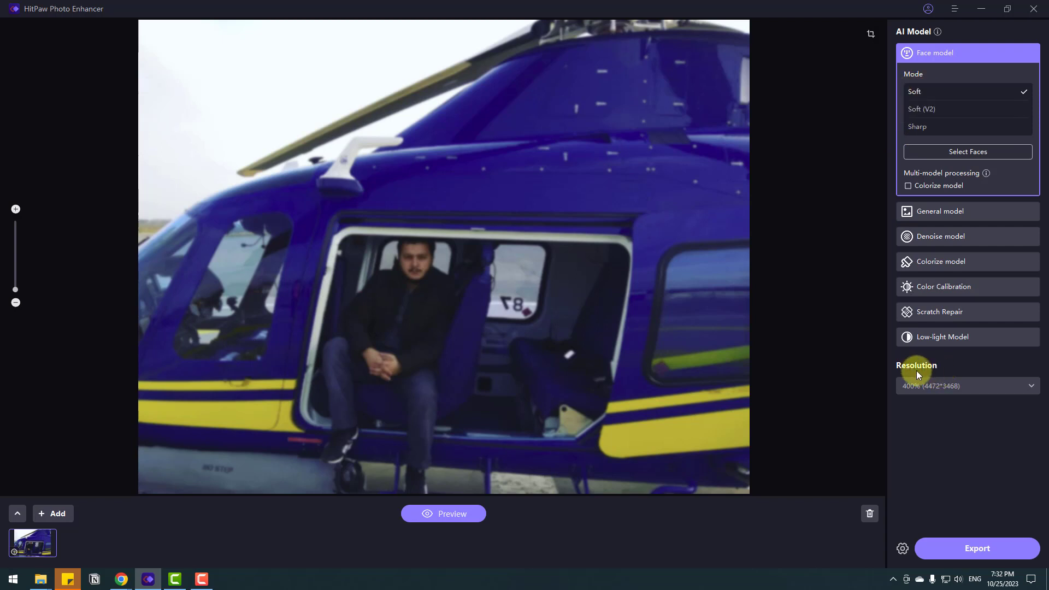
- Set the resolution to 800% (8944*6936) and generate the face-model preview
click(922, 389)
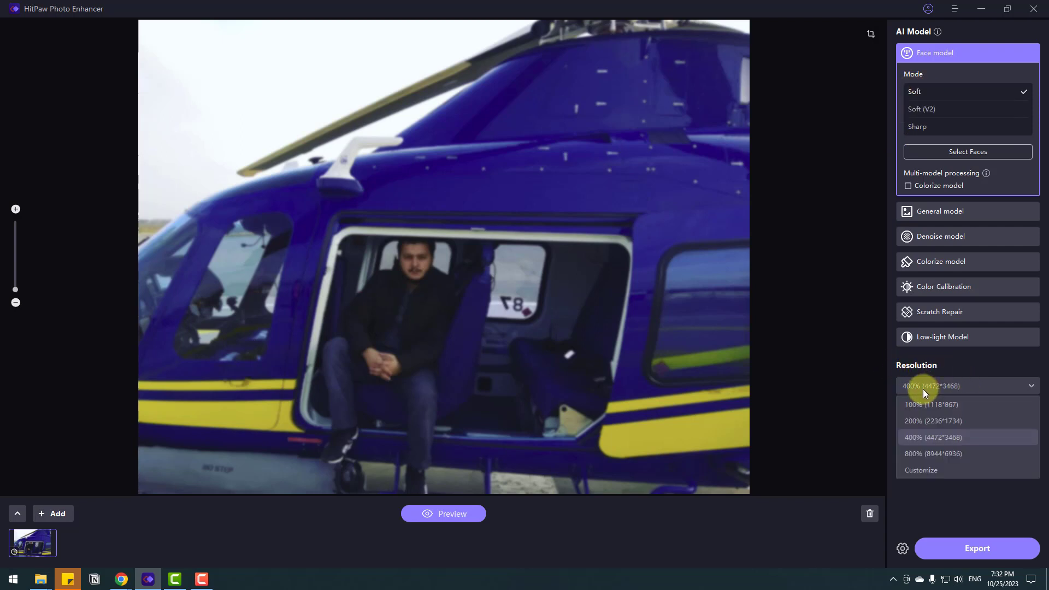
click(945, 453)
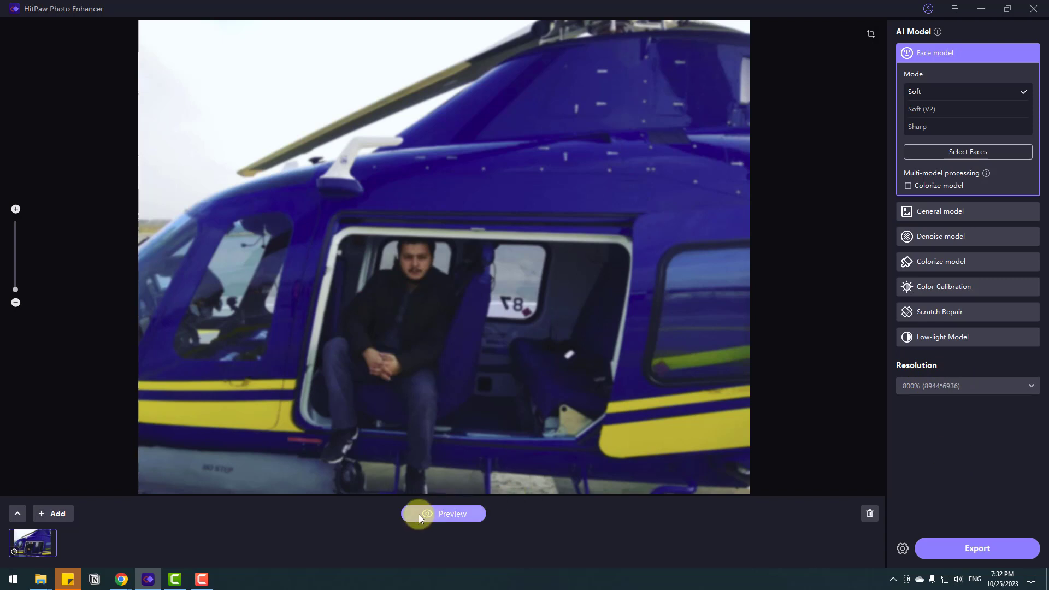
click(445, 514)
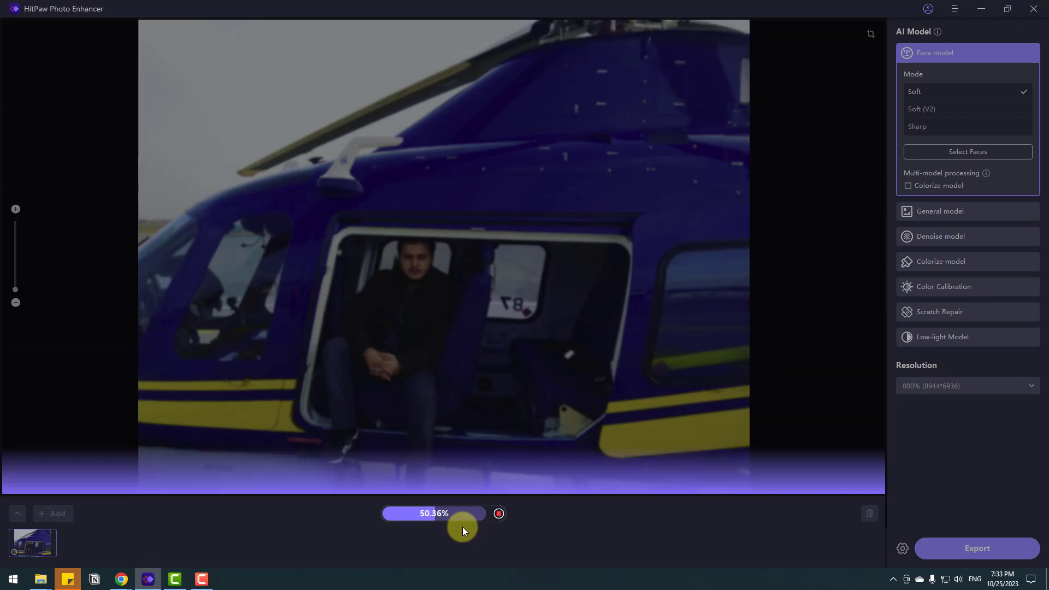
- Zoom and pan the comparison over the helicopter's cabin window, fuselage and door
scroll(524, 328, up, 2)
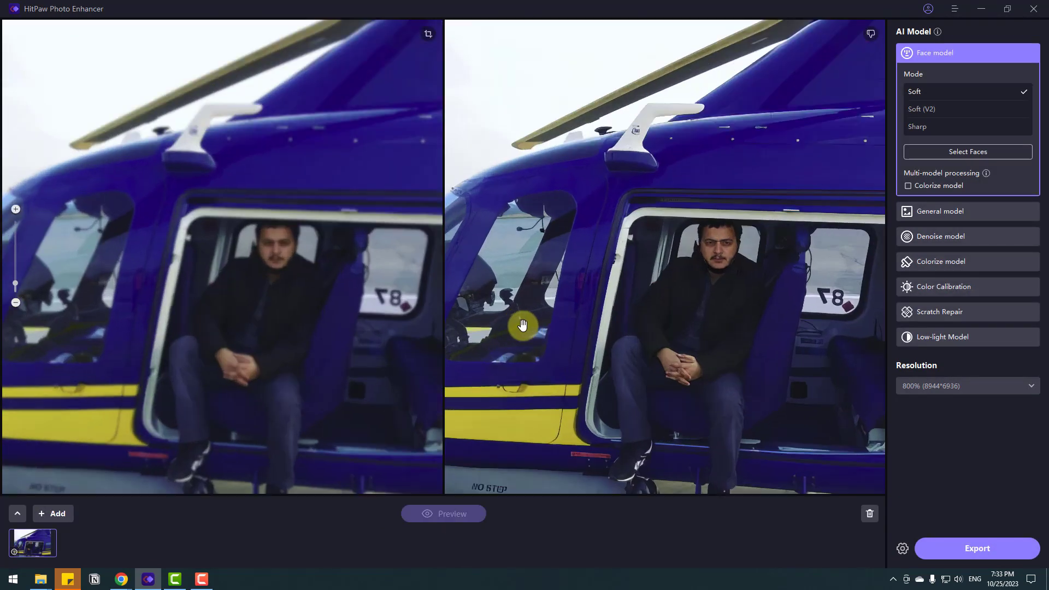
drag(536, 273, 654, 252)
drag(739, 295, 667, 219)
drag(798, 192, 765, 311)
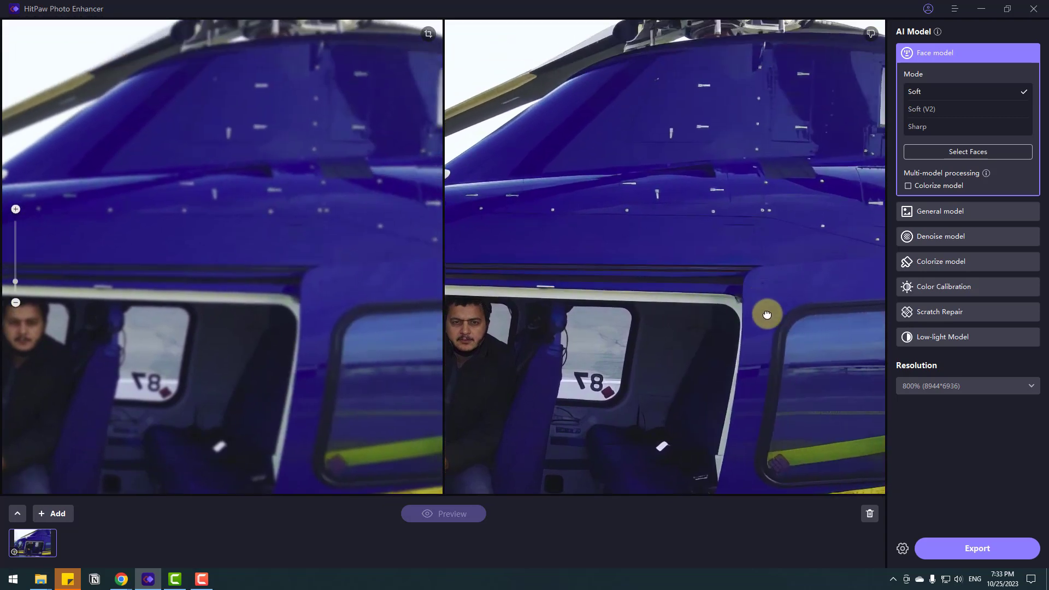
drag(543, 192, 628, 300)
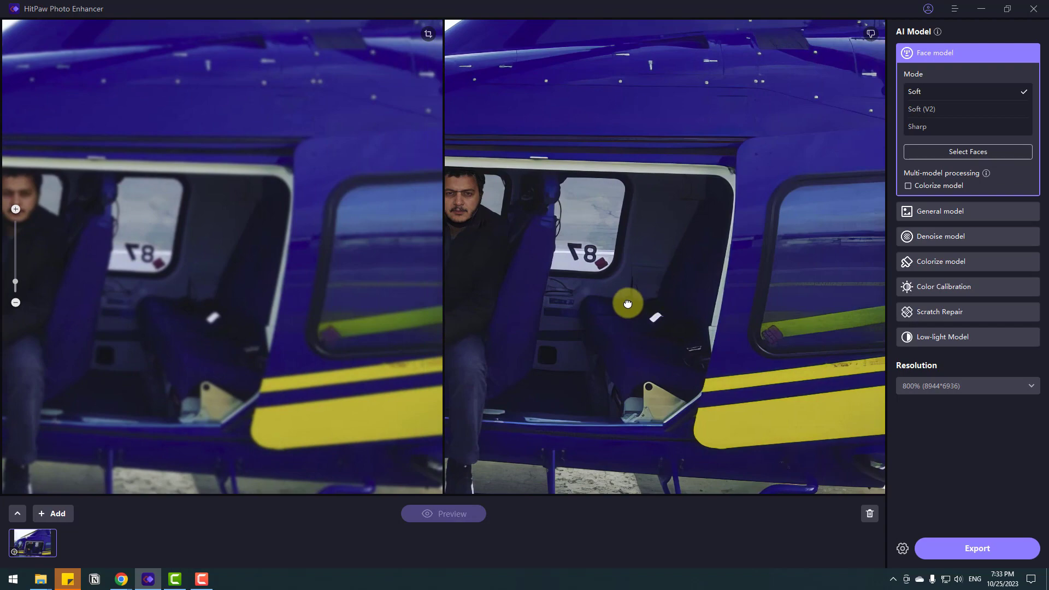
scroll(752, 267, down, 3)
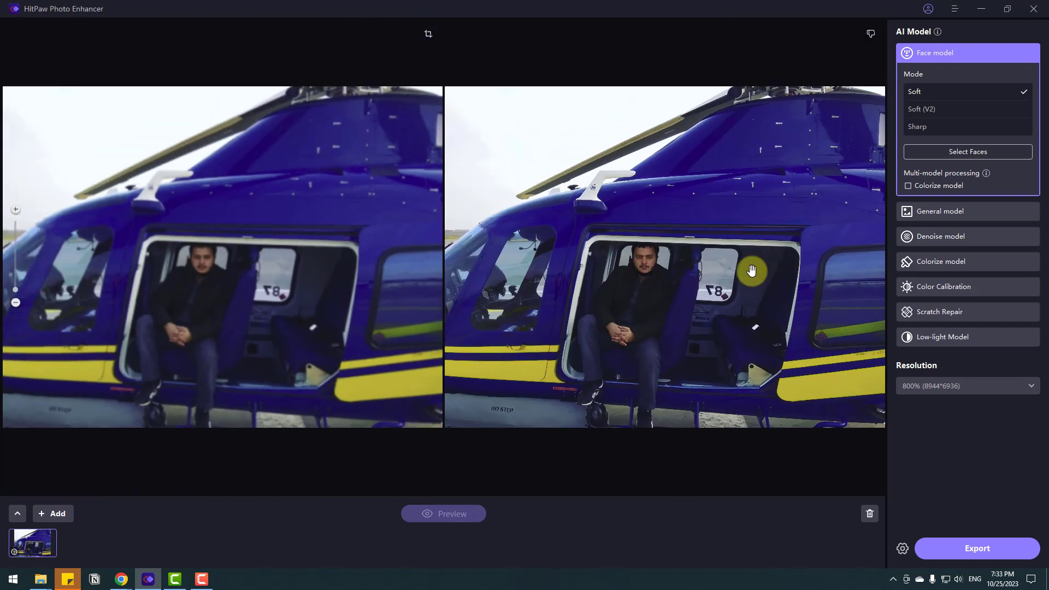
- Import only the General Model building photo as a second image
click(64, 513)
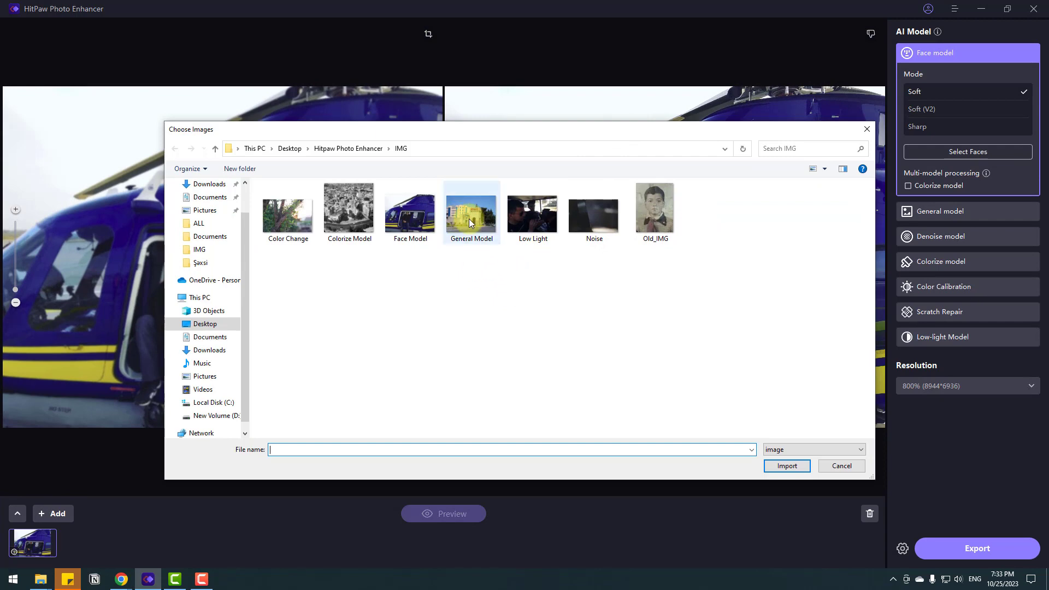
key(ctrl+a)
click(713, 305)
drag(712, 300, 270, 199)
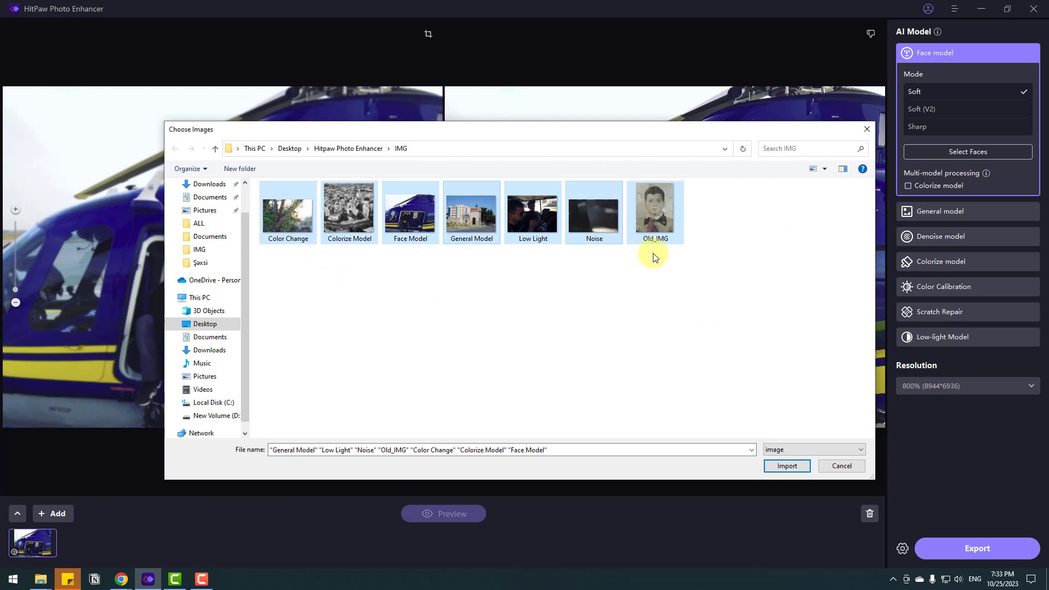
click(438, 300)
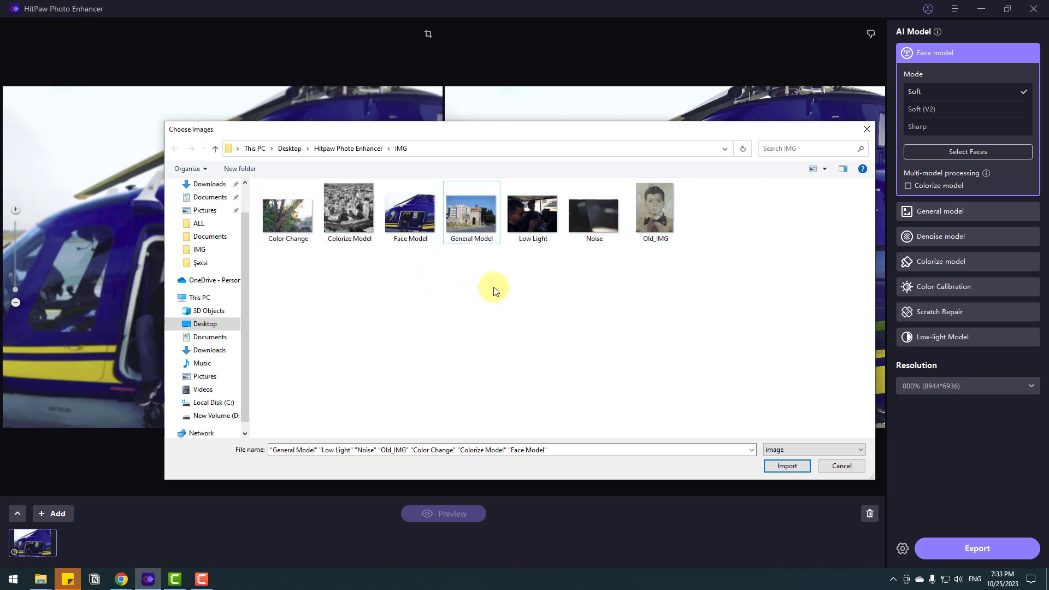
click(471, 209)
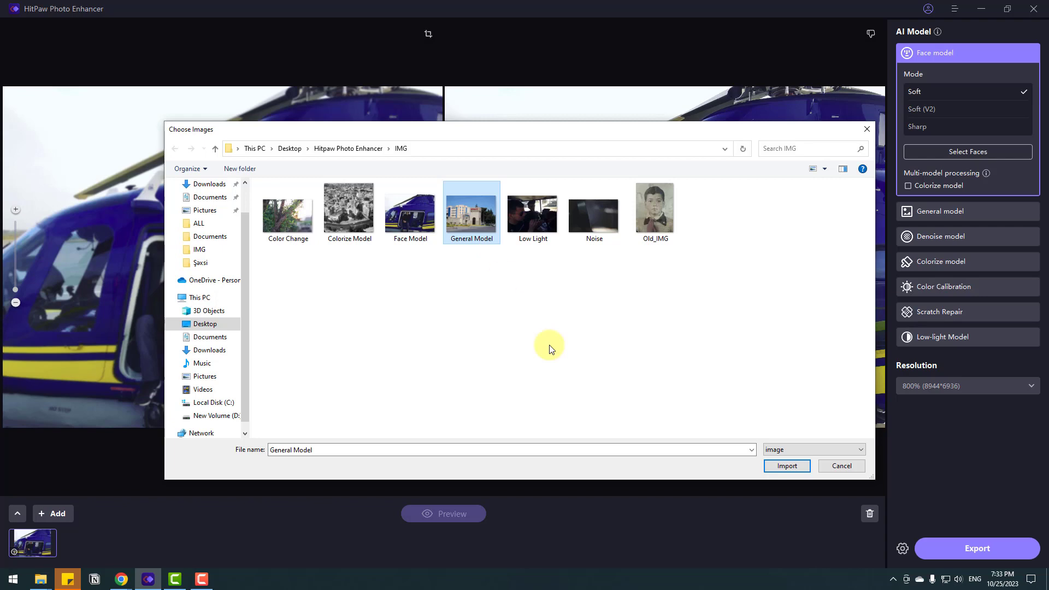
click(794, 467)
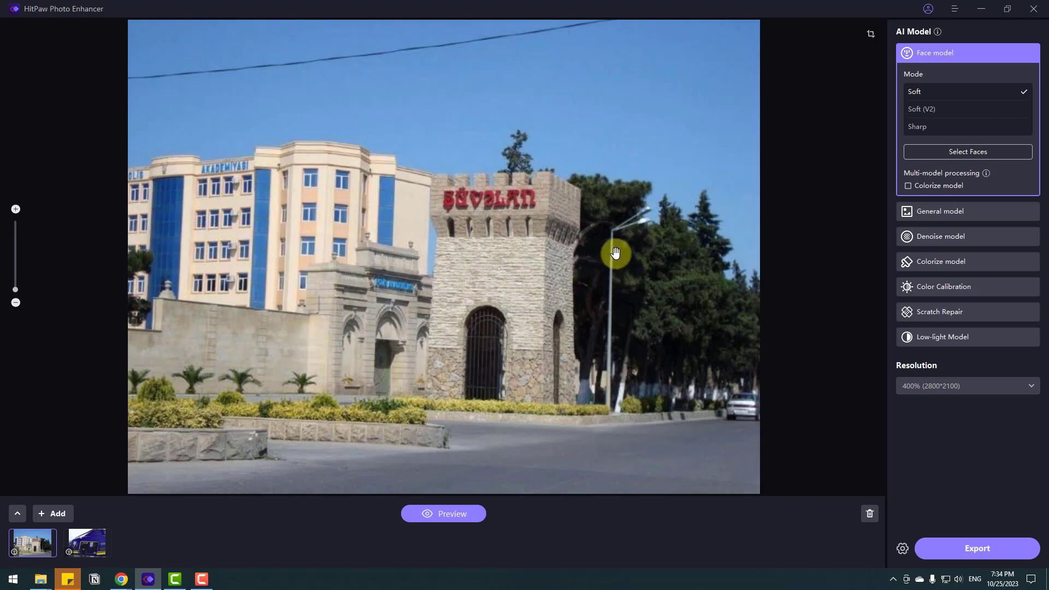
- Switch the building photo to General model (Fast) and generate its preview
click(944, 211)
mouse_move(916, 79)
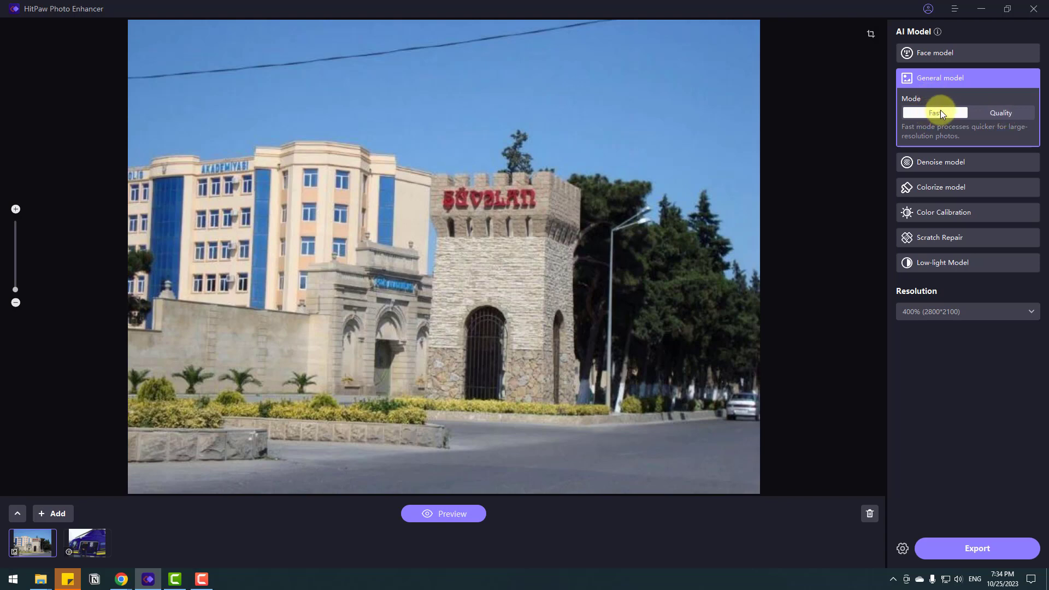
click(442, 514)
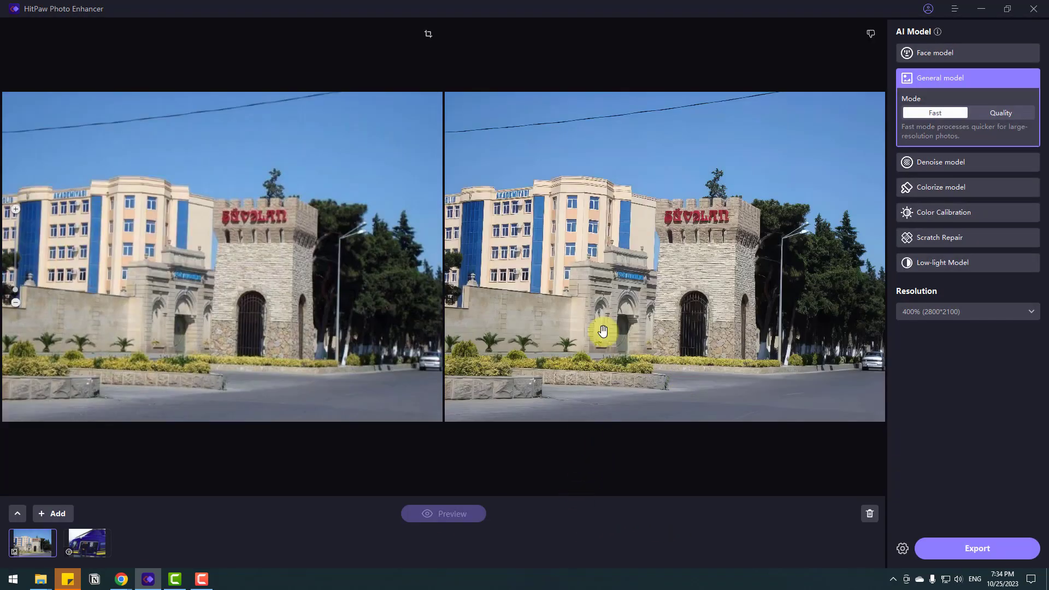
- Zoom in on the tower's red lettering, the blue sign and the white car
scroll(626, 301, up, 2)
scroll(626, 301, up, 3)
drag(721, 183, 546, 269)
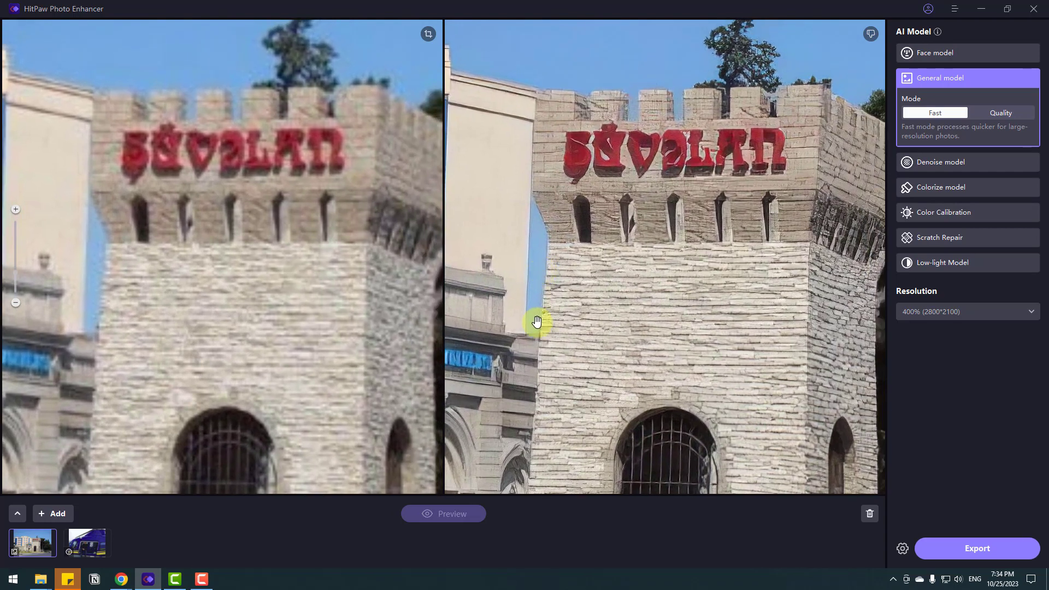
drag(400, 465, 297, 358)
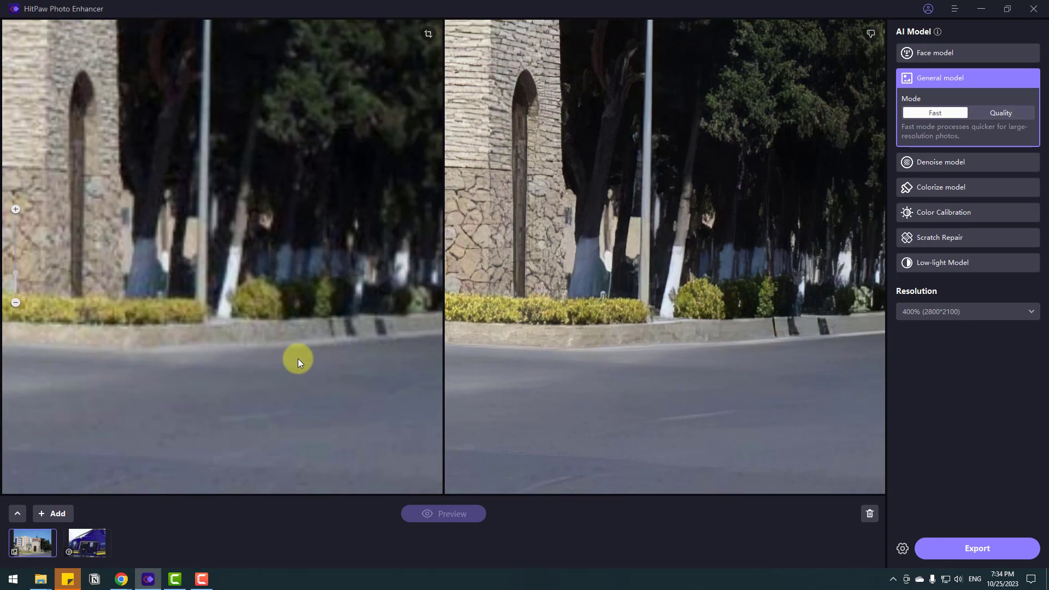
drag(688, 278, 562, 342)
scroll(695, 358, up, 2)
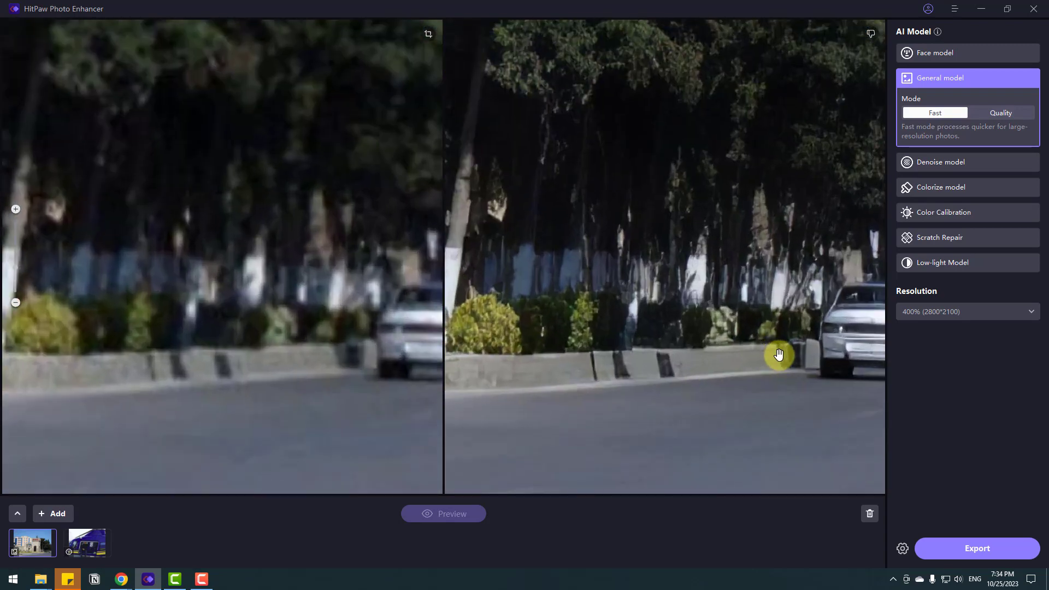
scroll(770, 353, up, 1)
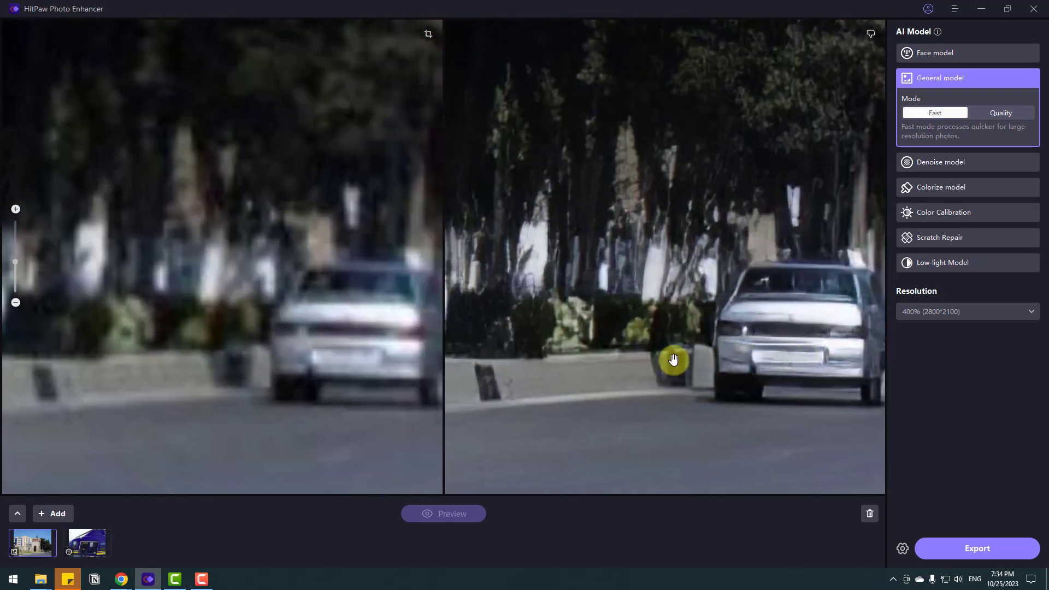
scroll(677, 350, down, 5)
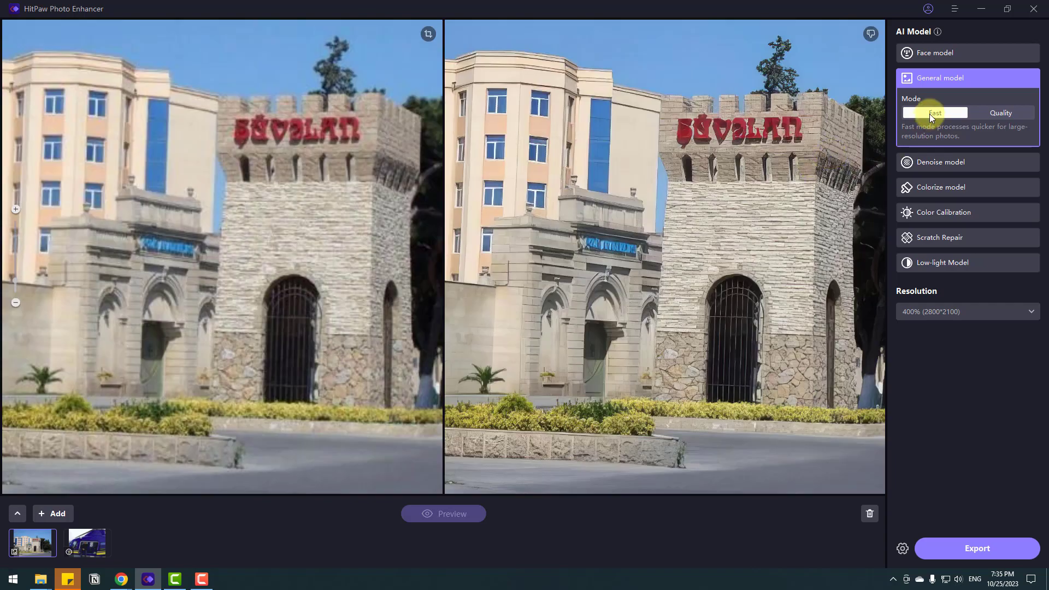
- Pan the comparison across the tower, nearby trees and the tall academy building
drag(706, 261, 569, 286)
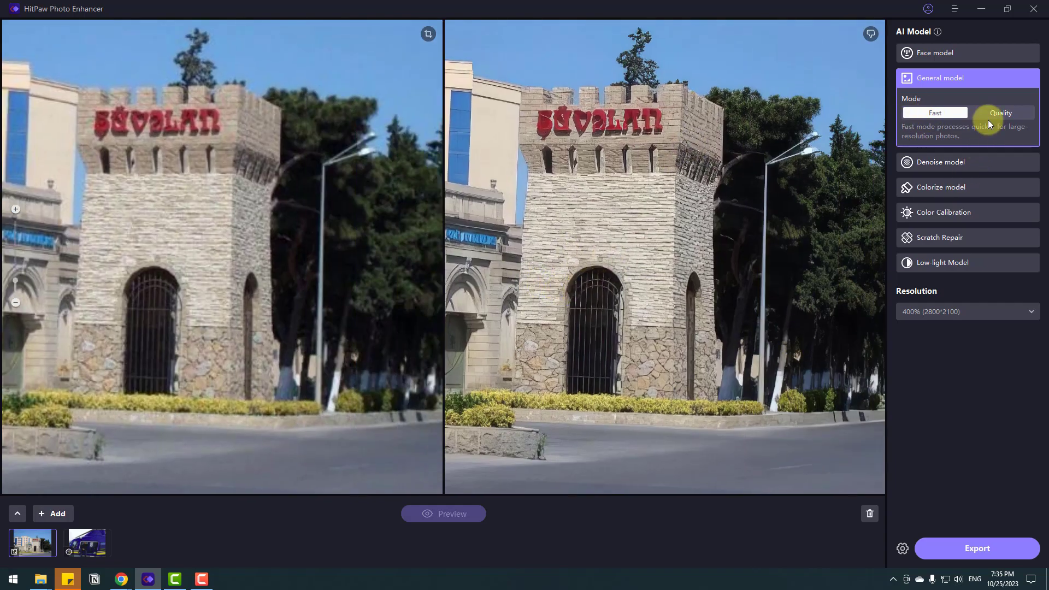
drag(733, 315, 557, 302)
scroll(662, 391, up, 3)
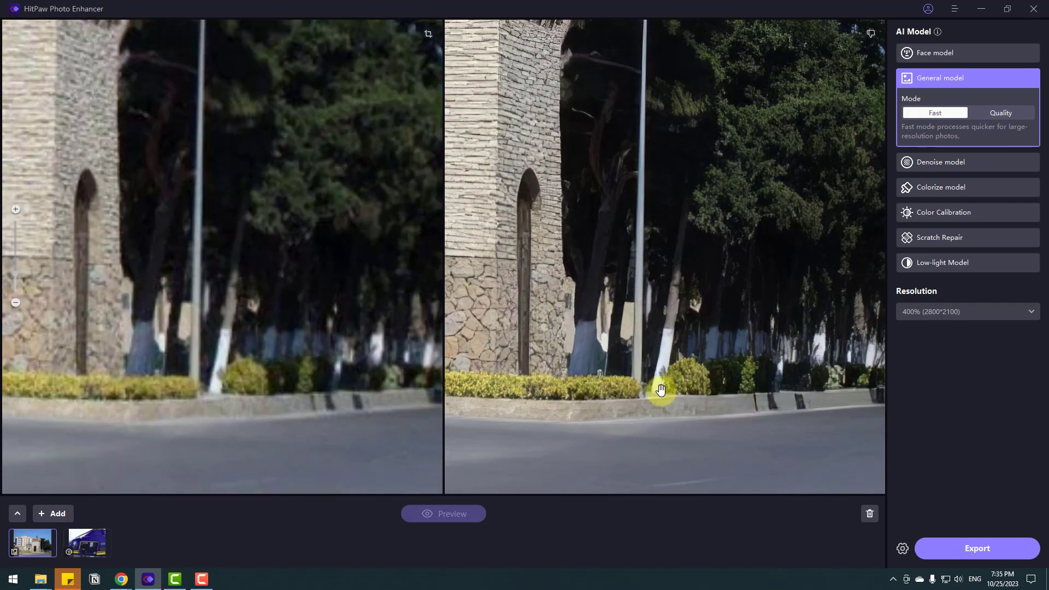
scroll(668, 384, down, 5)
drag(477, 209, 797, 253)
drag(592, 246, 633, 313)
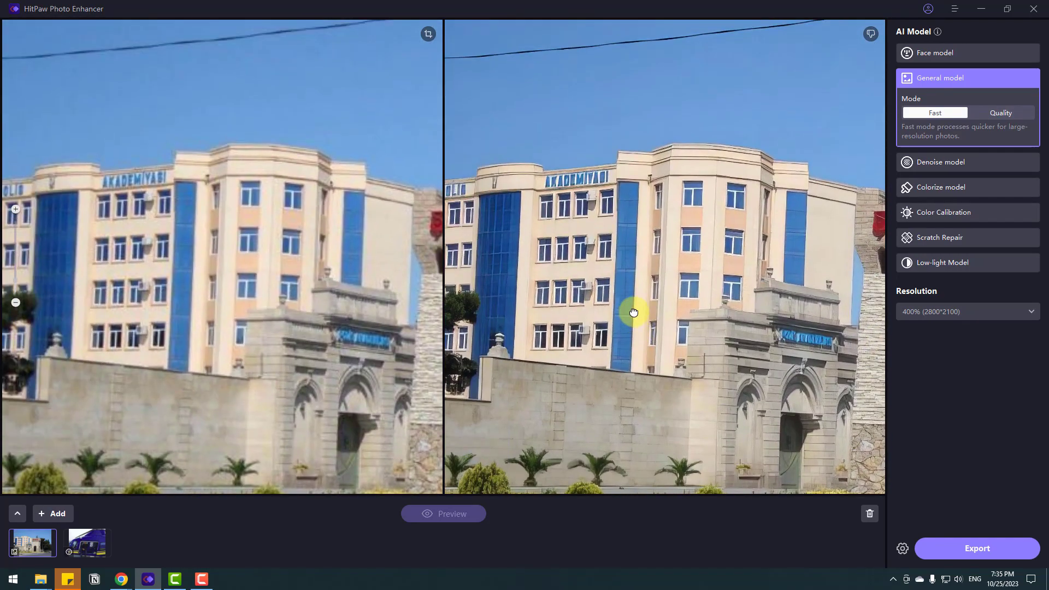
scroll(631, 301, down, 5)
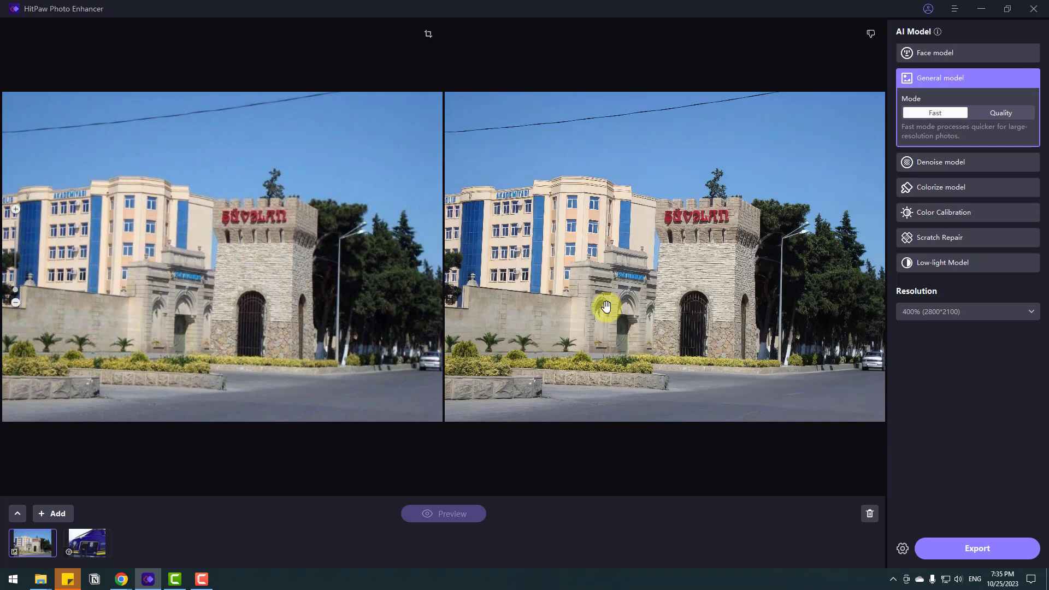
- Add the Noise lens photo to the batch
click(57, 517)
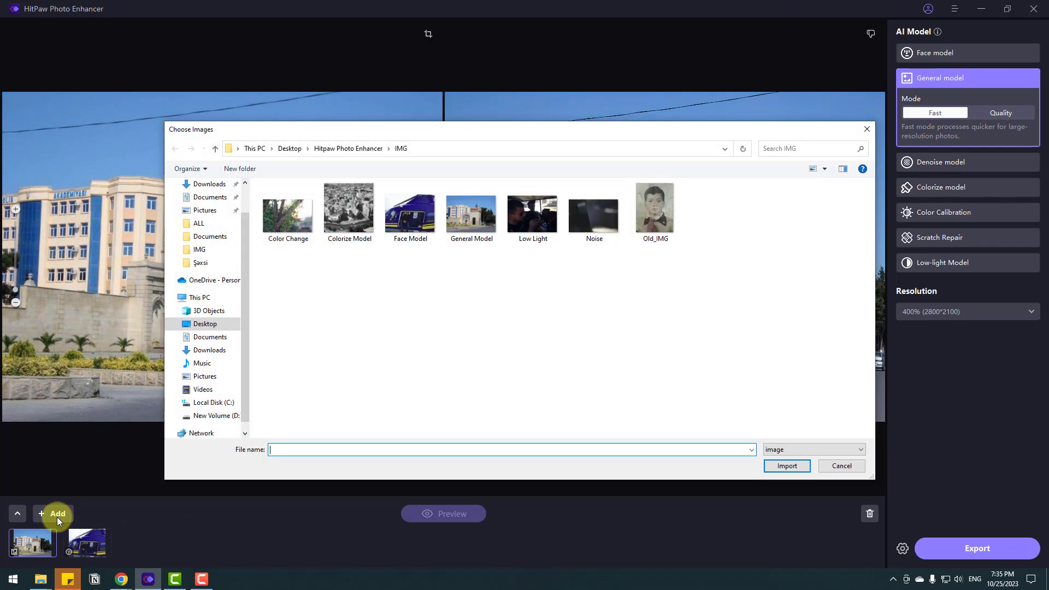
click(590, 220)
click(772, 467)
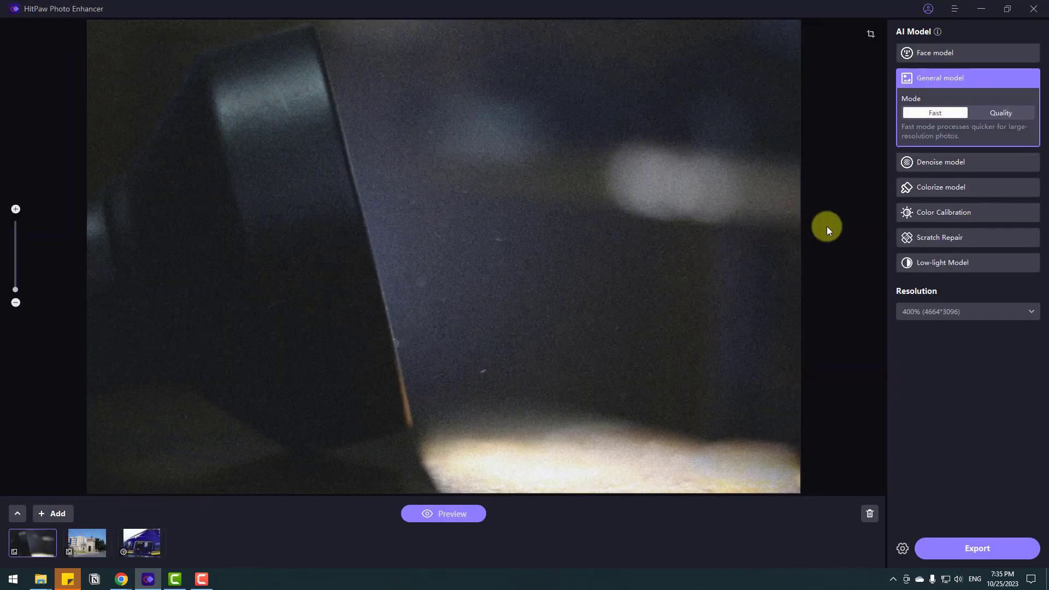
- Apply the Denoise model, preview it, and zoom across the lens to compare grain
click(943, 162)
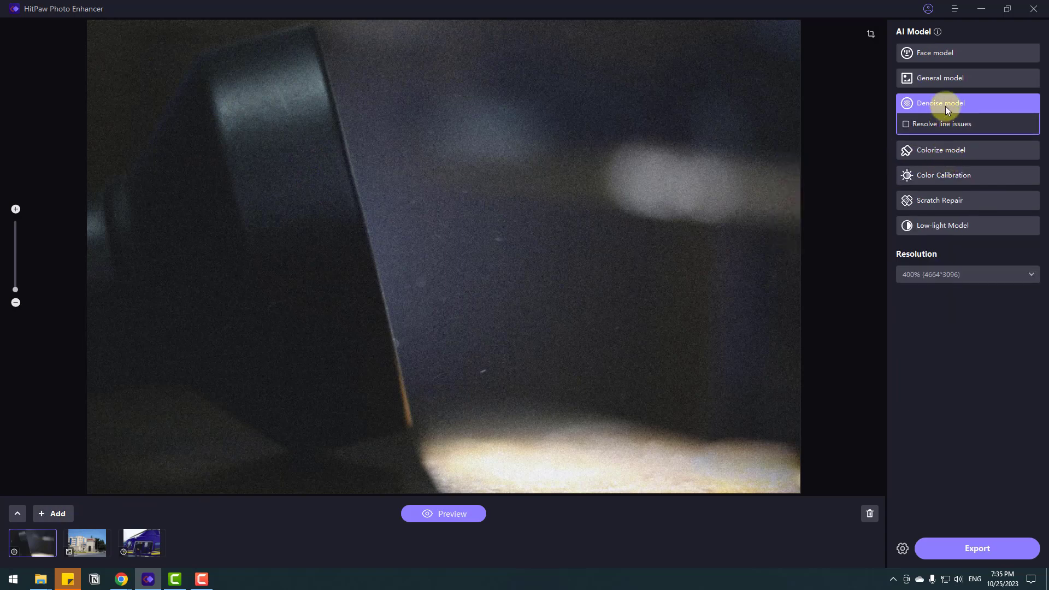
click(451, 516)
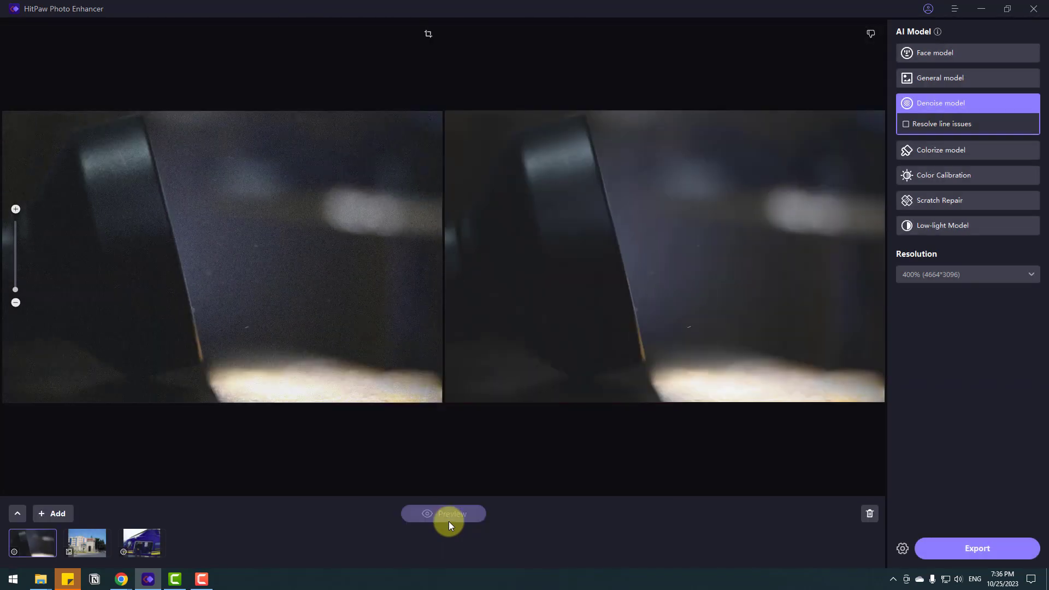
scroll(546, 265, up, 2)
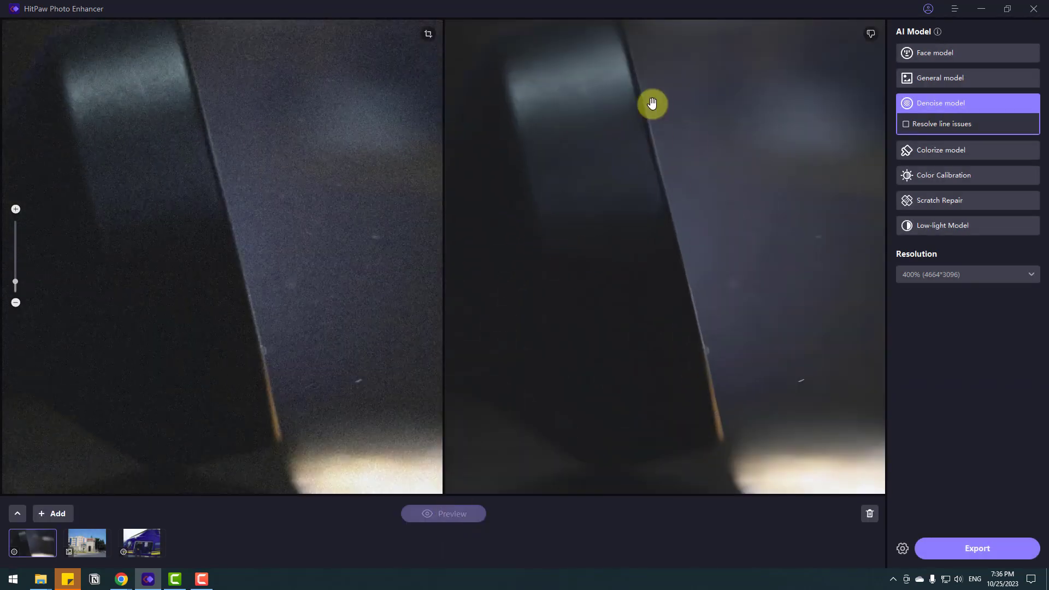
scroll(622, 163, up, 1)
drag(702, 213, 510, 272)
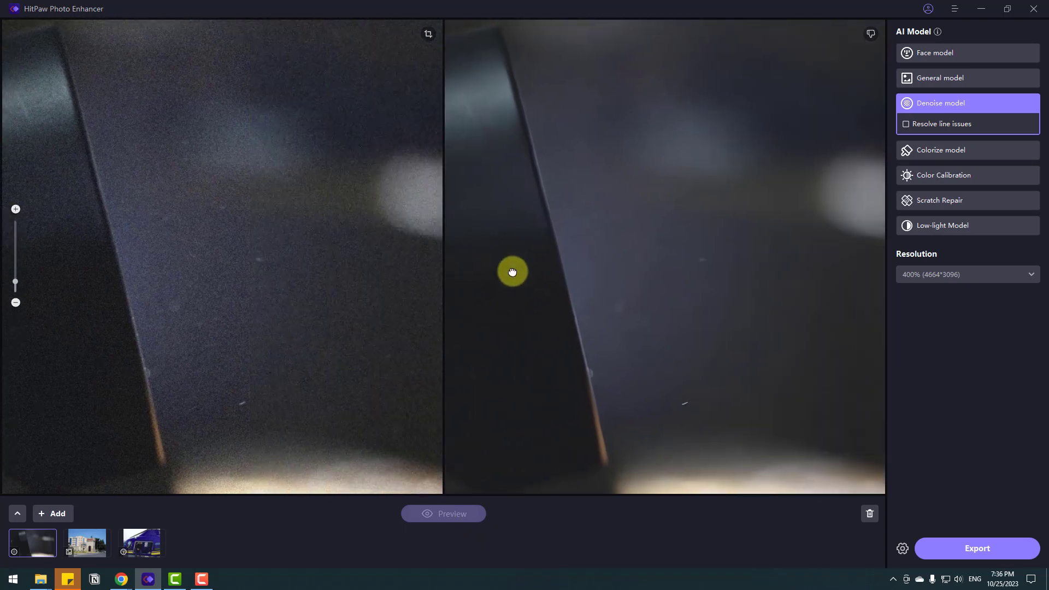
drag(454, 306, 655, 322)
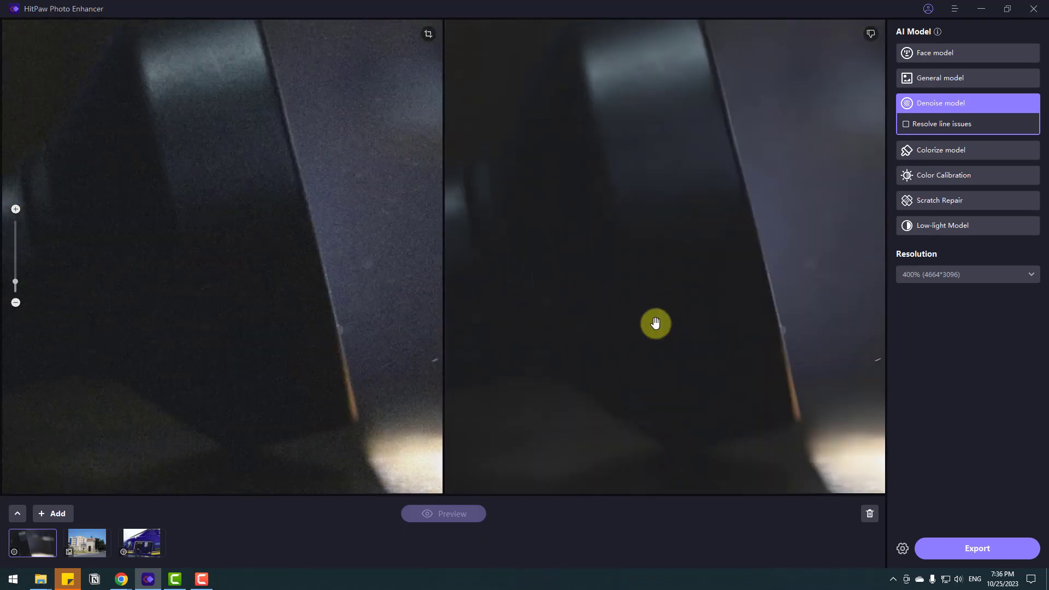
drag(603, 290, 529, 257)
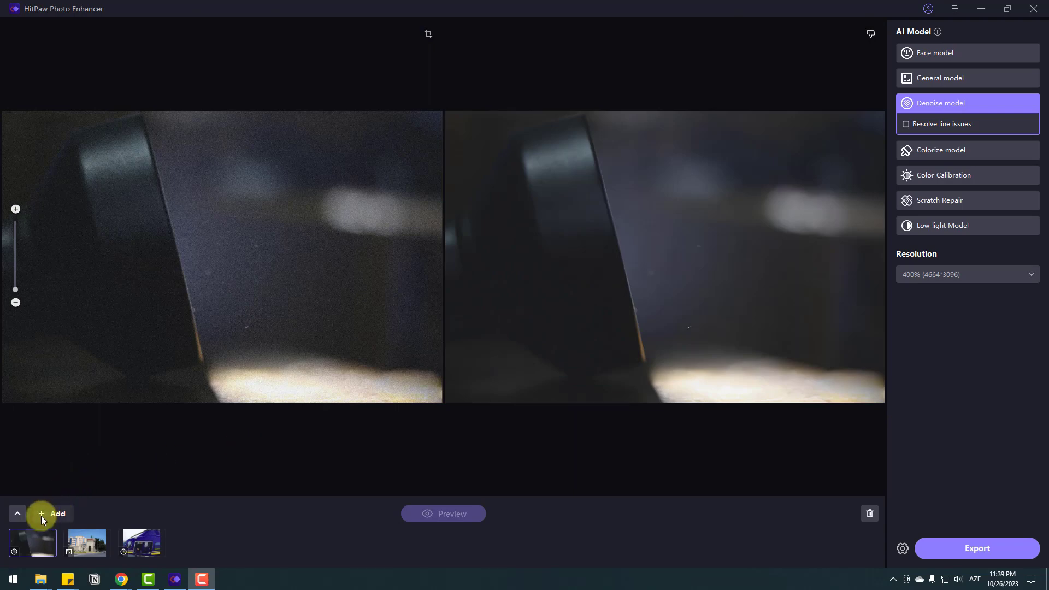
- Add the black-and-white Colorize Model portrait to the batch
click(42, 517)
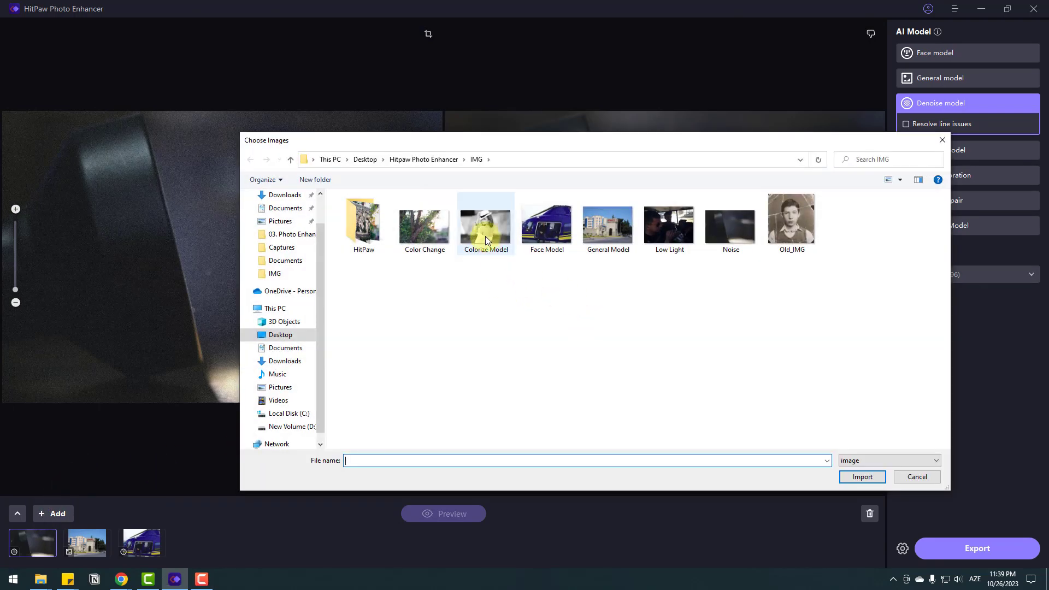
click(487, 231)
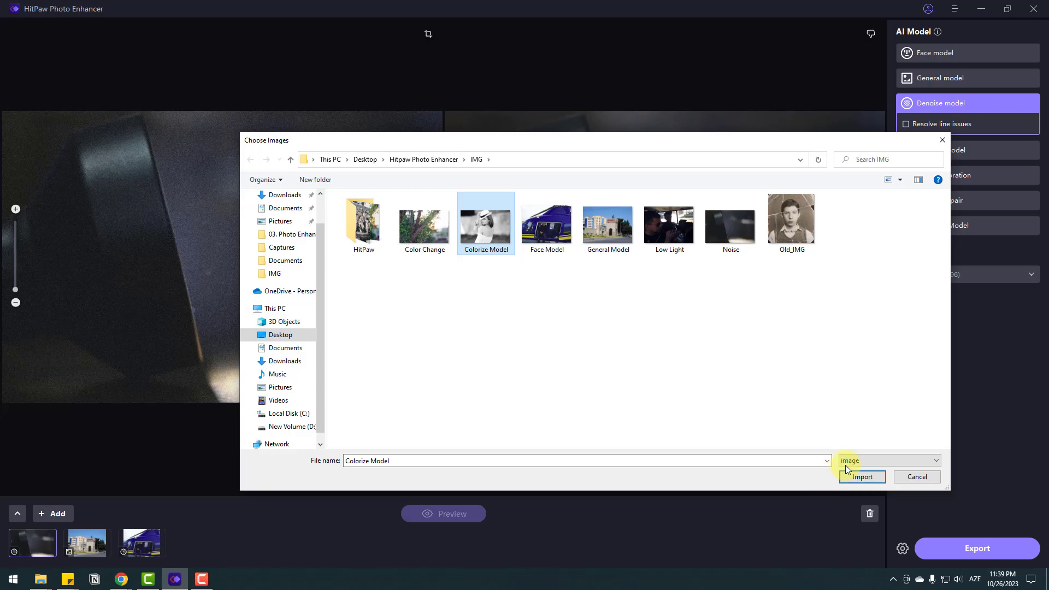
click(863, 478)
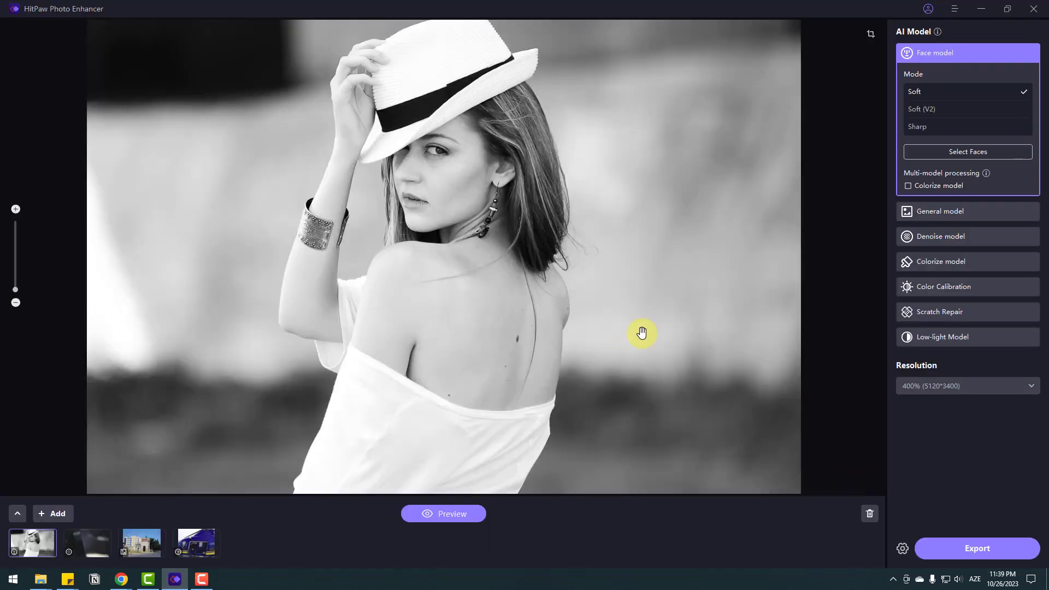
- Preview the portrait with the Colorize model and zoom to inspect the colours
click(920, 261)
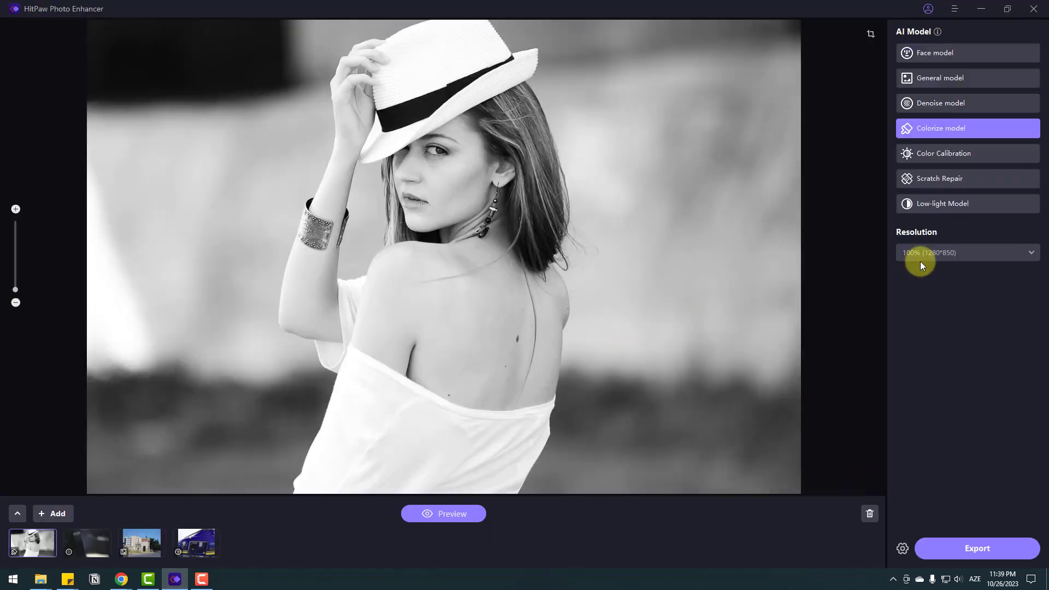
click(432, 515)
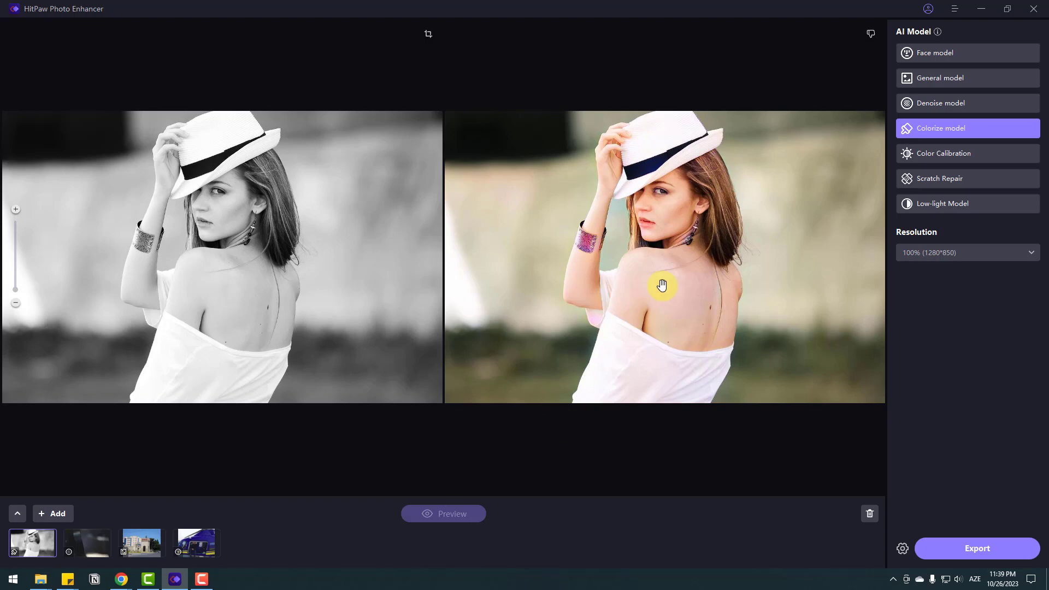
scroll(664, 221, up, 5)
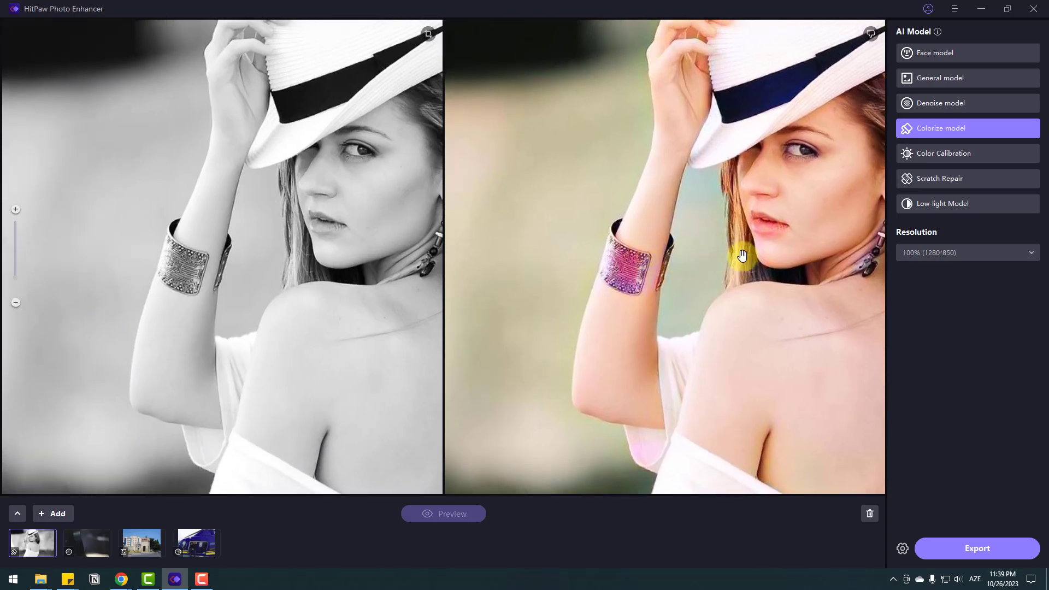
scroll(628, 230, down, 5)
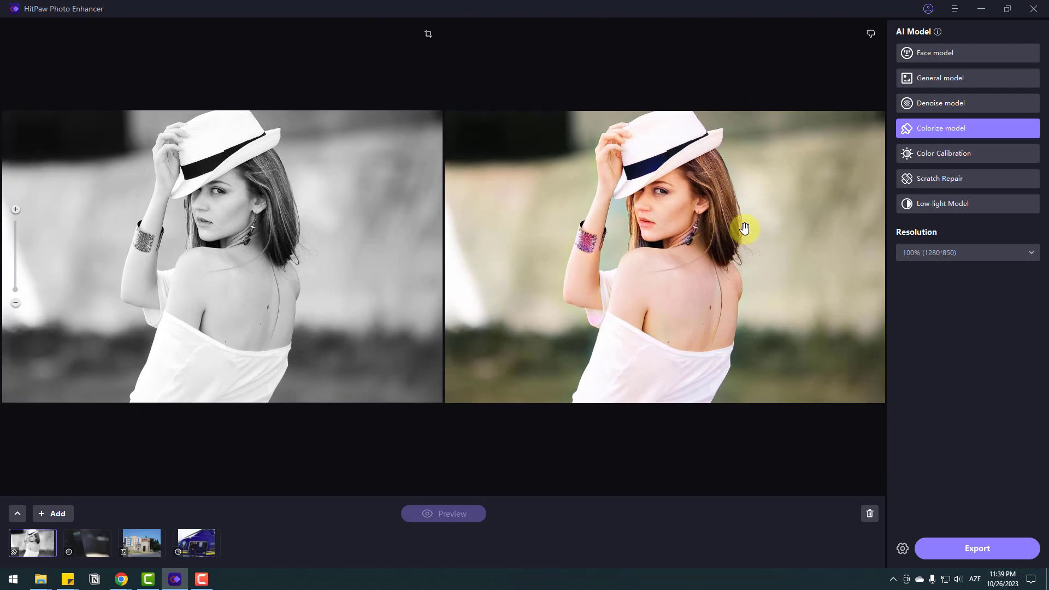
scroll(612, 309, up, 2)
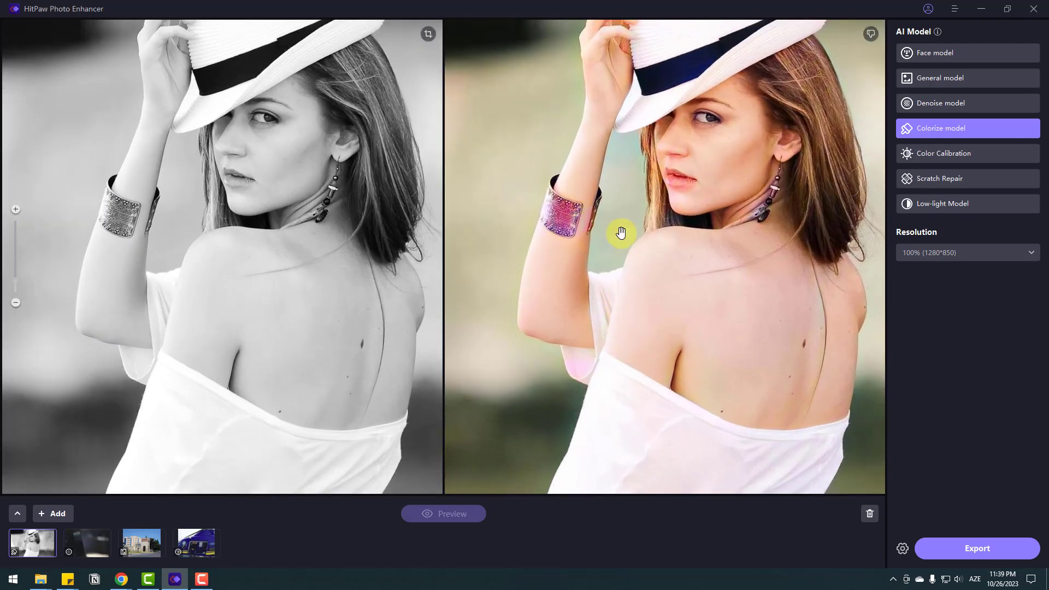
scroll(628, 246, up, 3)
scroll(624, 266, down, 5)
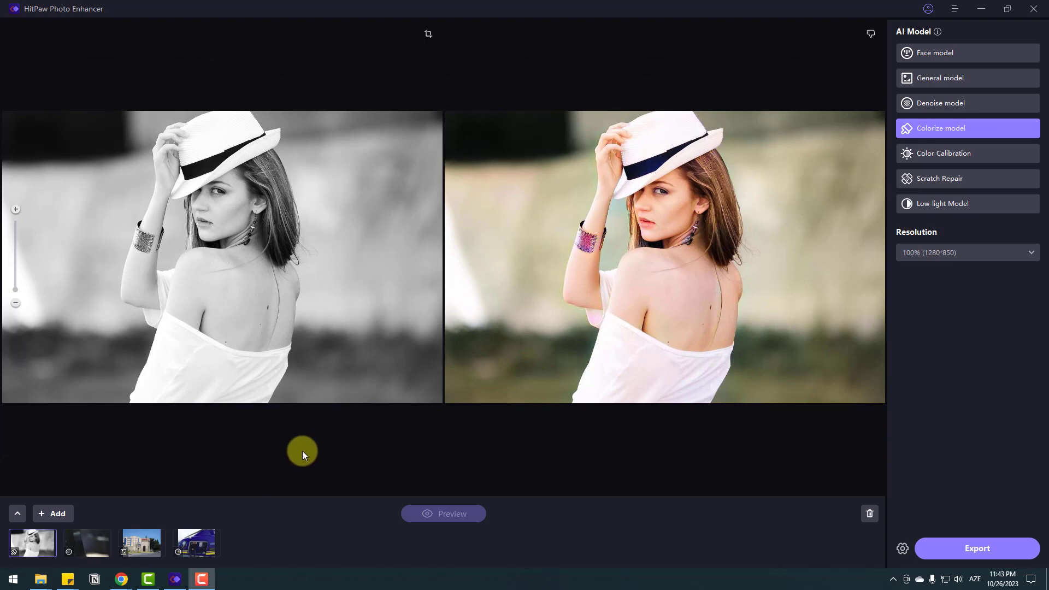
- Add the Color Change tree-branch photo to the batch
click(57, 513)
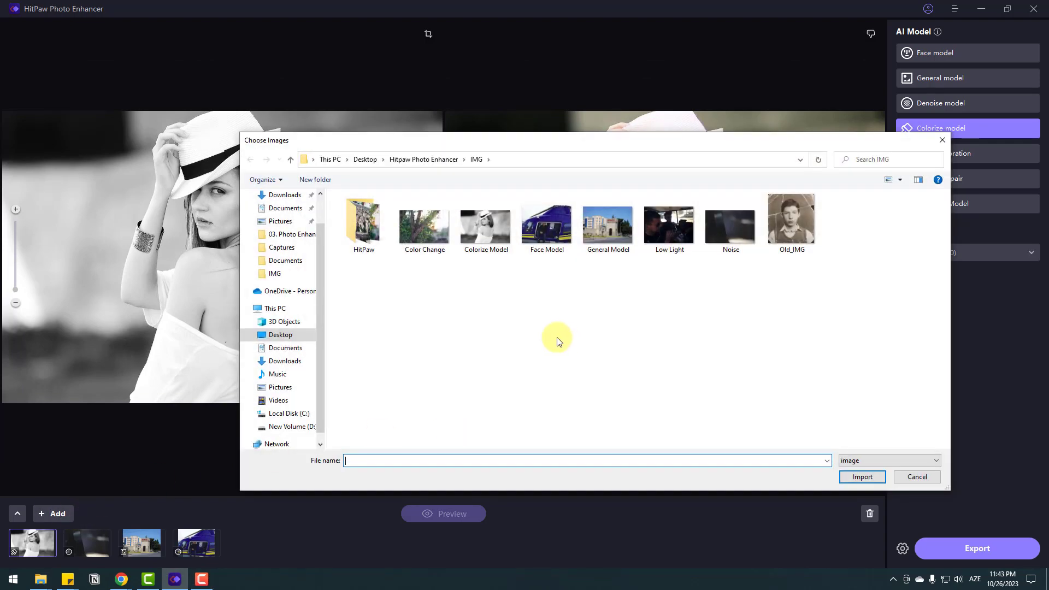
click(424, 231)
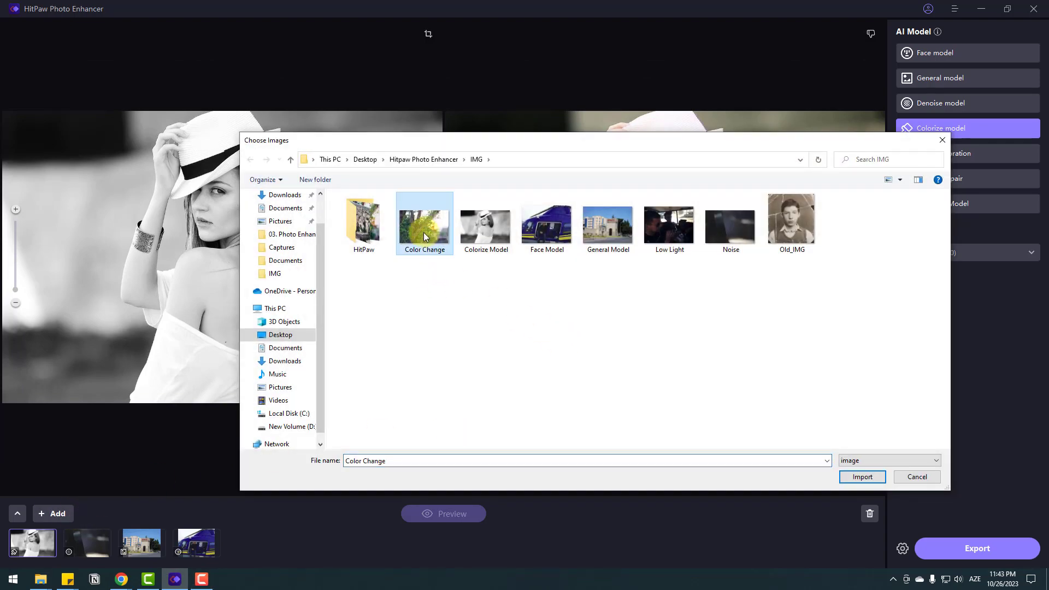
click(858, 477)
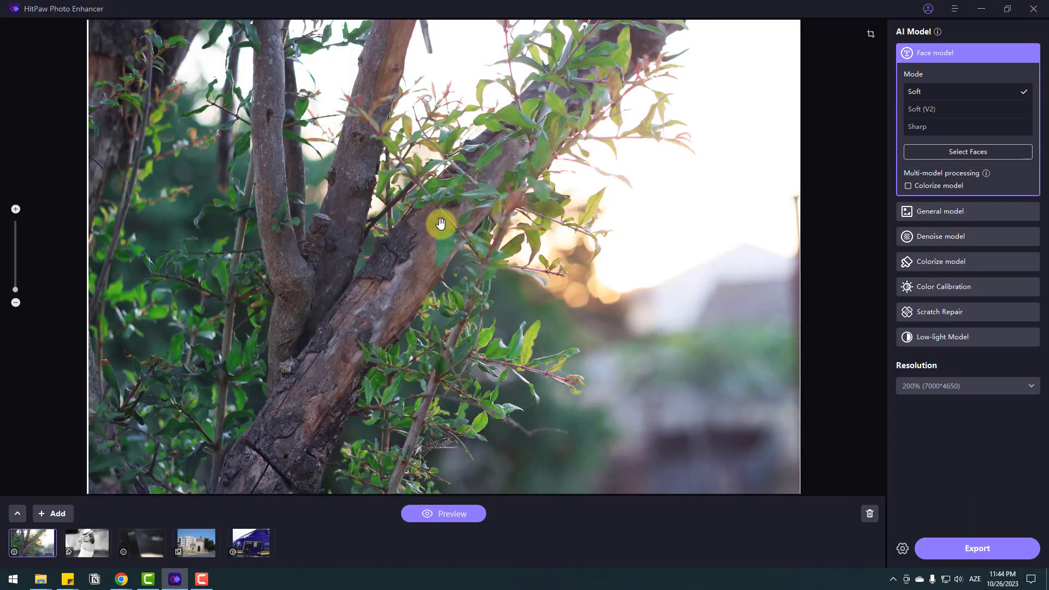
- Preview the photo with Color Calibration at 100% (3500*2325), zooming in and out
click(929, 154)
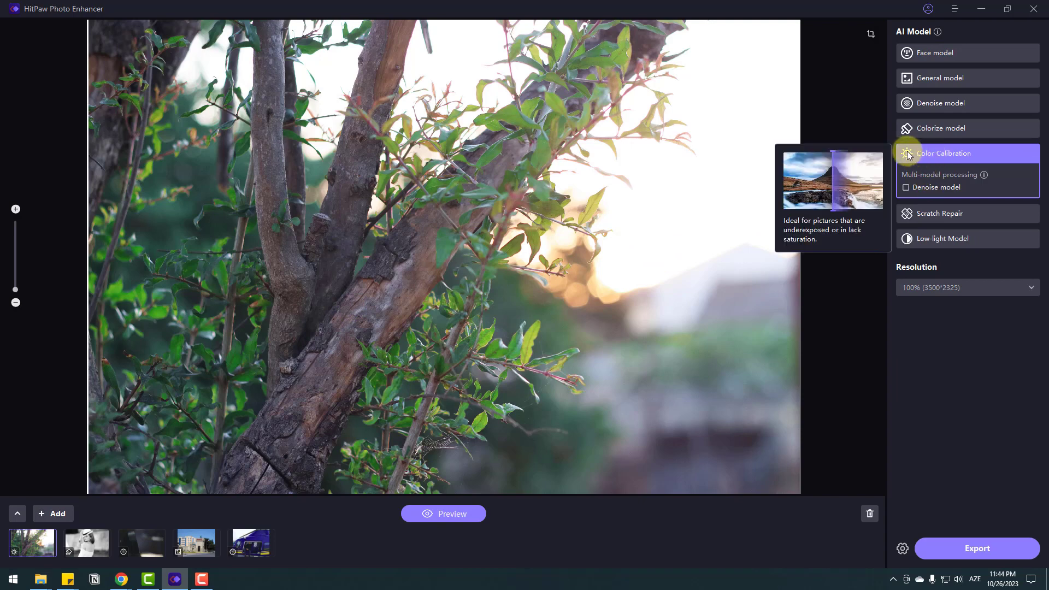
click(440, 514)
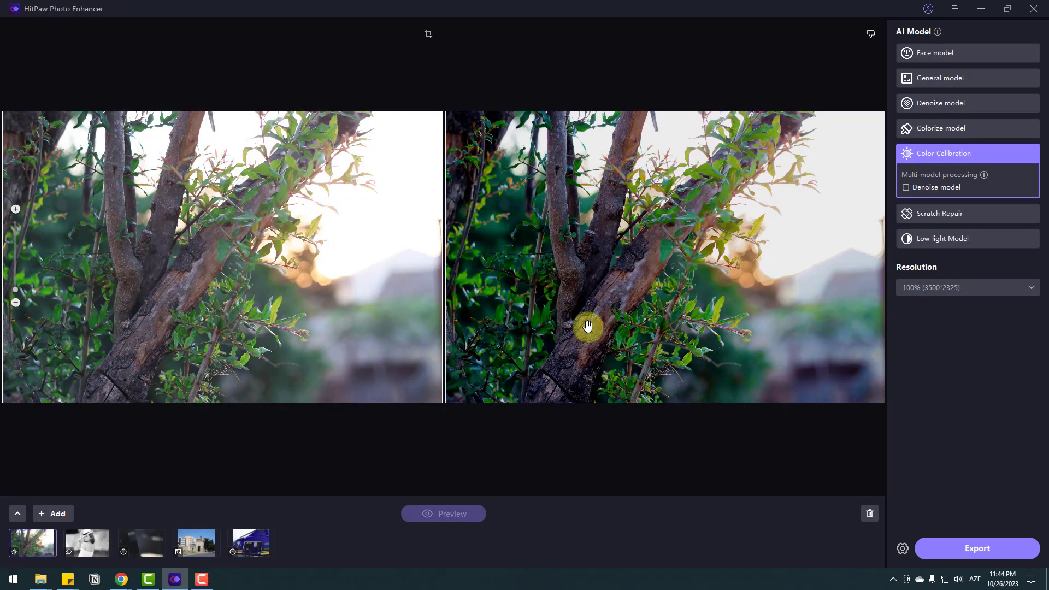
scroll(606, 294, up, 2)
scroll(580, 246, up, 2)
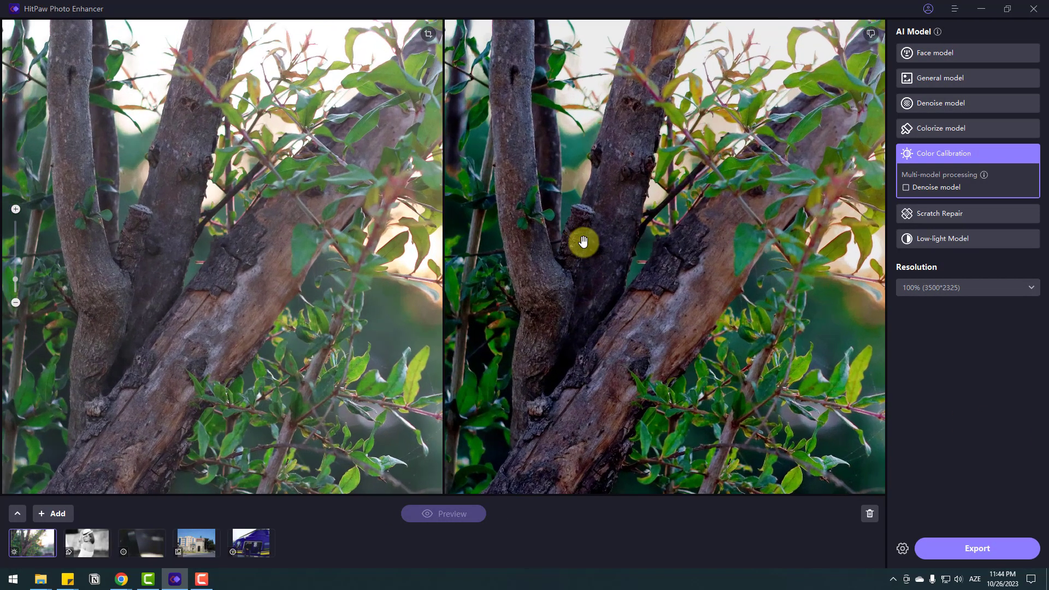
scroll(613, 328, up, 2)
scroll(691, 226, up, 2)
scroll(592, 262, down, 1)
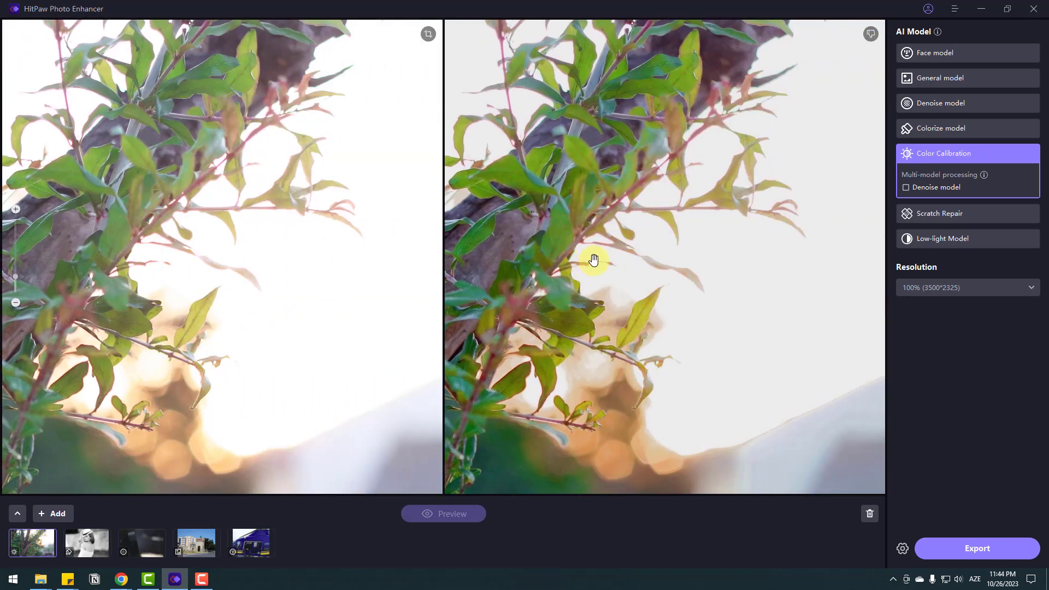
scroll(590, 346, down, 1)
scroll(642, 281, down, 2)
scroll(658, 303, down, 1)
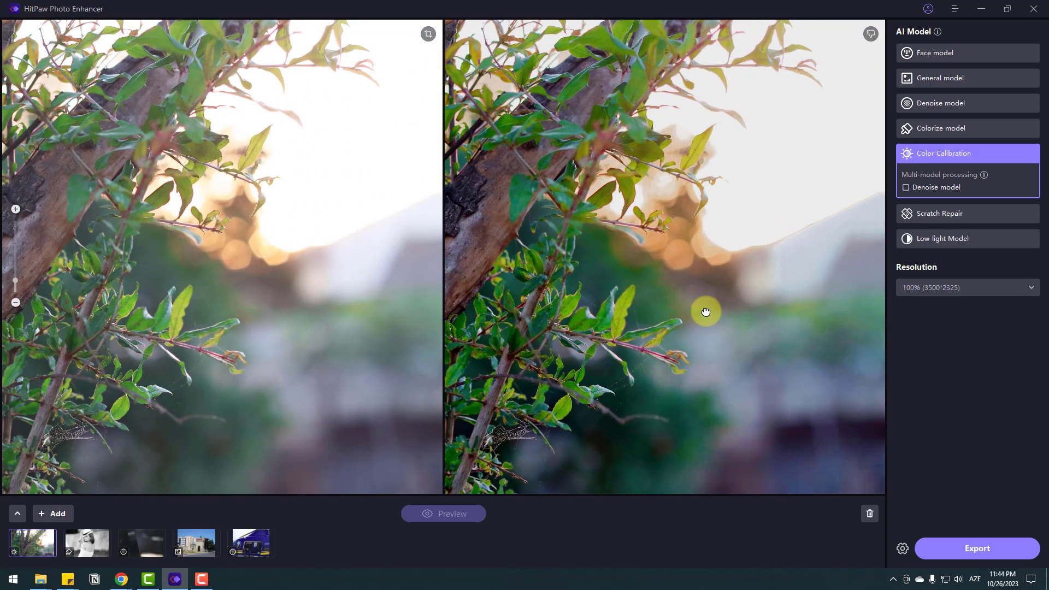
scroll(705, 309, down, 1)
scroll(562, 281, down, 1)
scroll(707, 285, down, 1)
scroll(510, 237, down, 1)
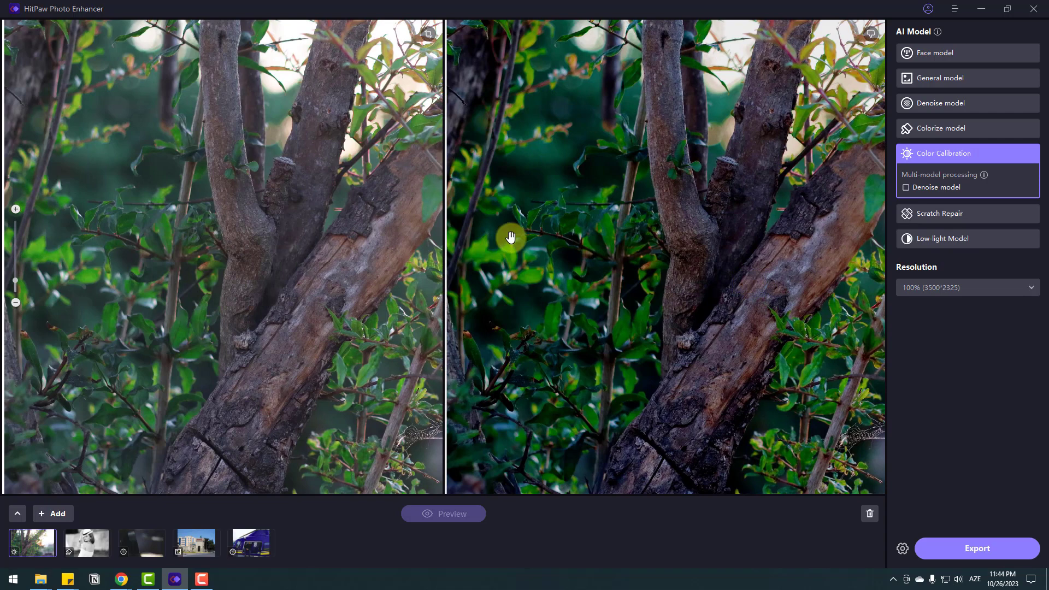
scroll(588, 234, down, 3)
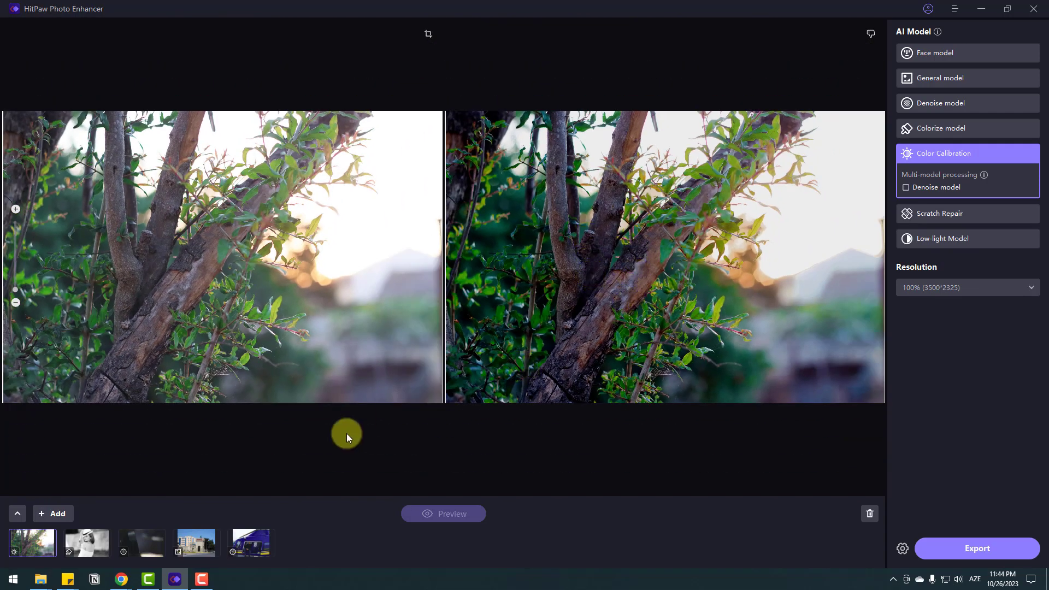
- Import the Old_IMG portrait, apply Scratch Repair and generate the preview
click(65, 513)
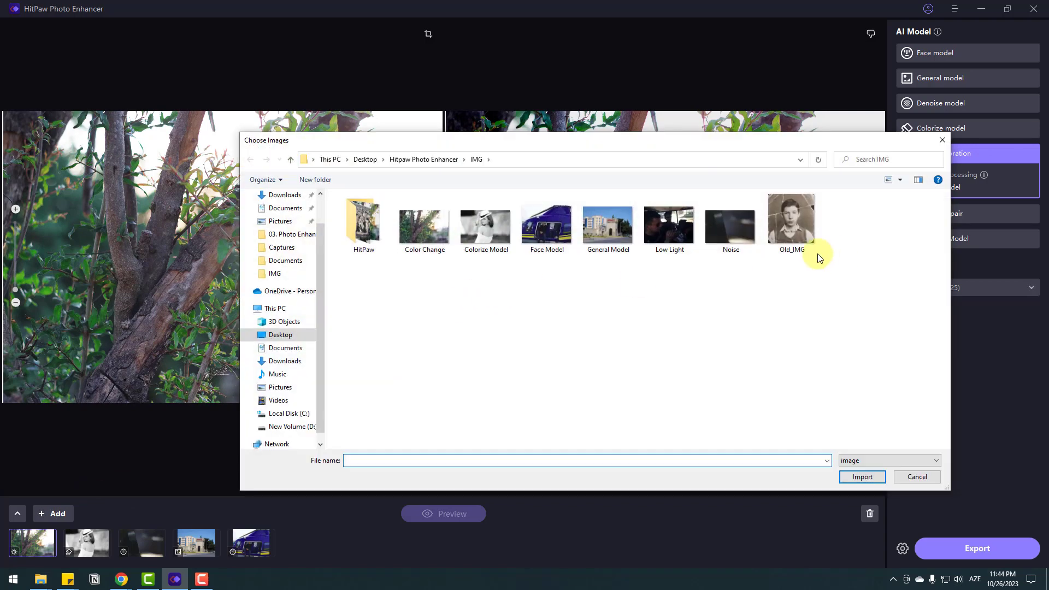
click(858, 476)
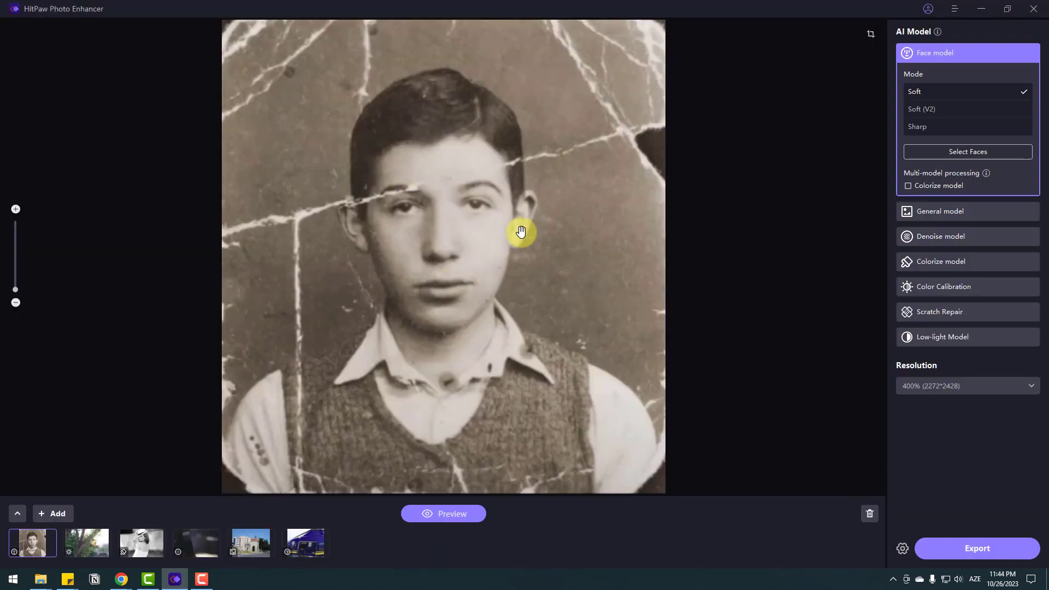
mouse_move(30, 546)
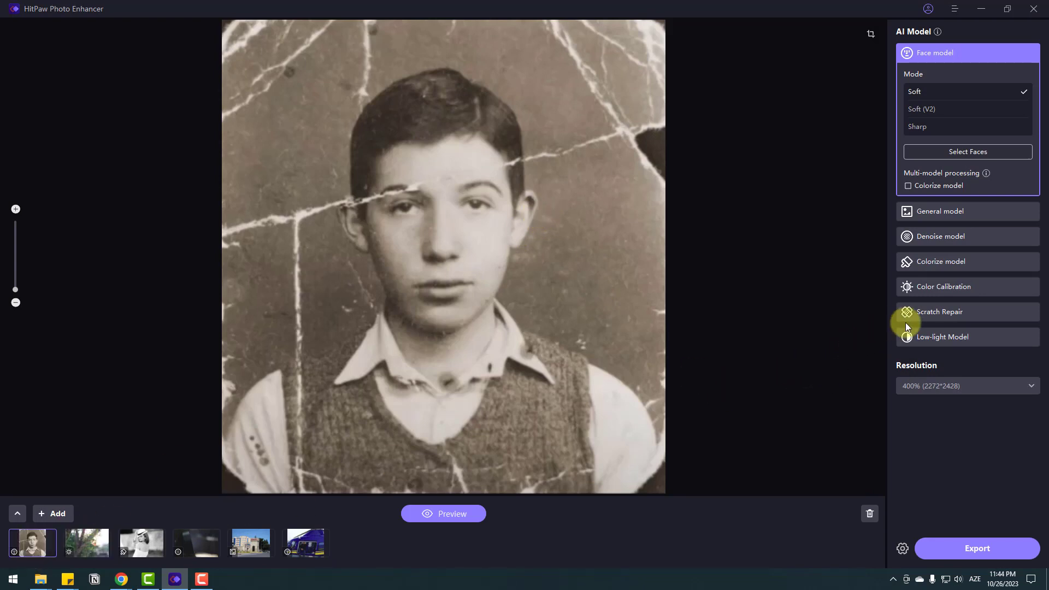
click(945, 314)
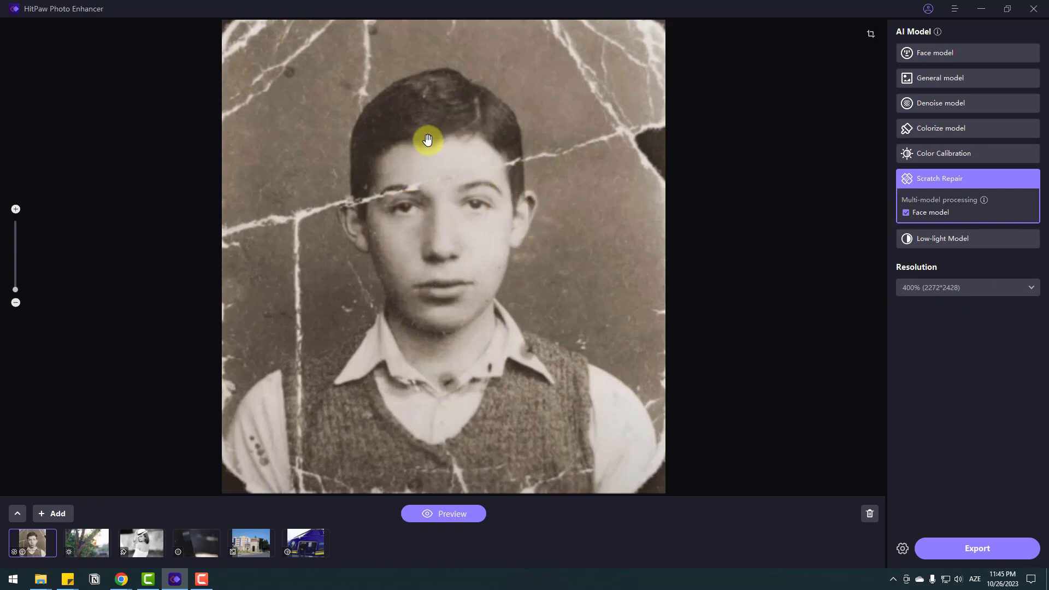
click(442, 514)
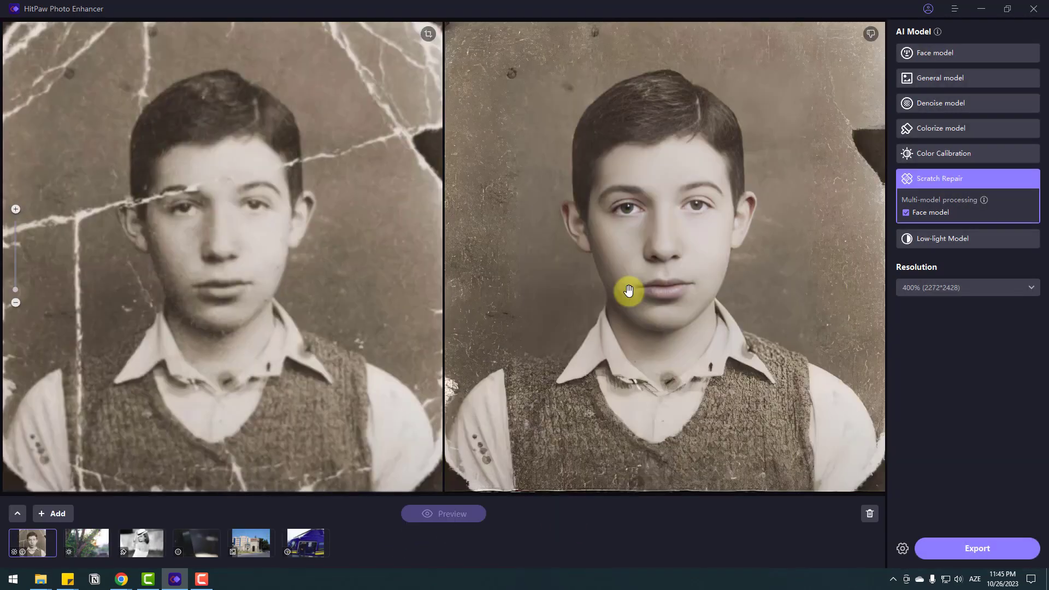
- Zoom and pan both views across the boy's face to check the repaired scratches
scroll(638, 268, up, 1)
scroll(637, 206, down, 1)
scroll(733, 206, up, 2)
scroll(754, 115, up, 2)
scroll(754, 116, up, 1)
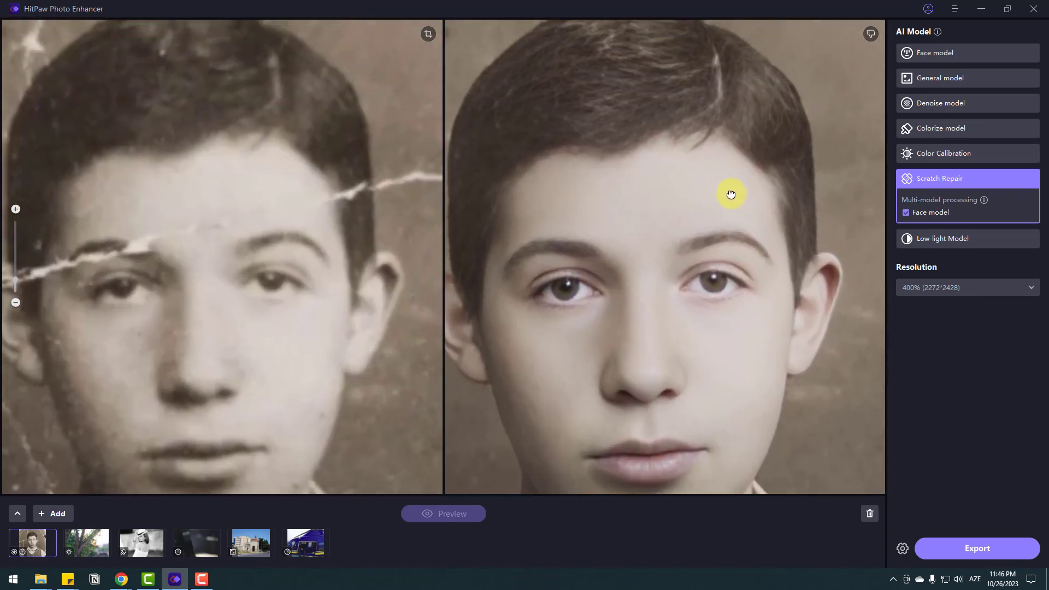
drag(580, 166, 676, 109)
scroll(607, 170, down, 1)
scroll(607, 170, down, 1)
scroll(765, 237, up, 1)
scroll(615, 190, up, 1)
scroll(603, 179, down, 2)
scroll(603, 179, down, 1)
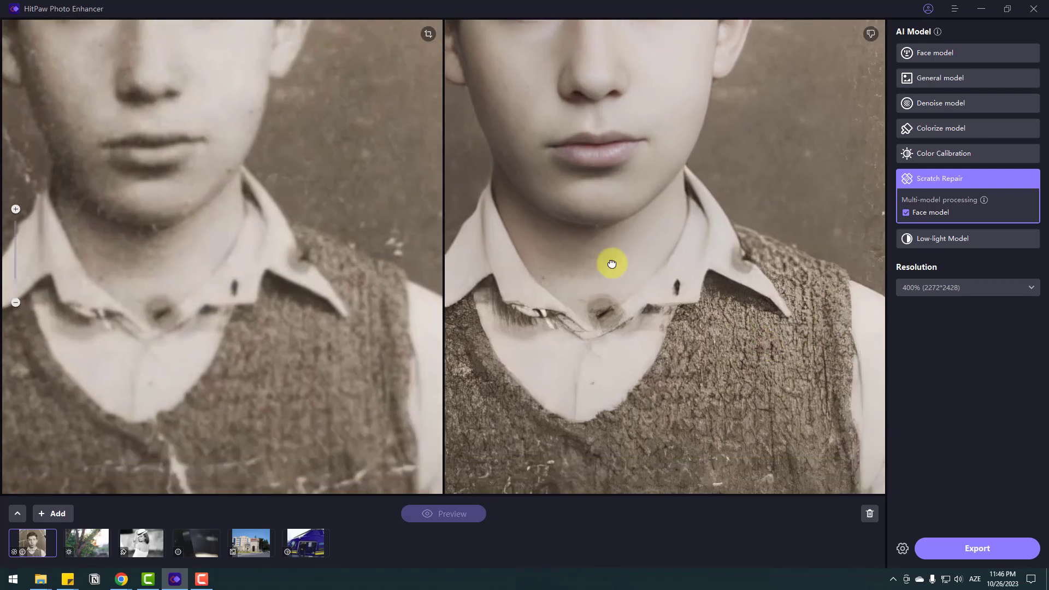
scroll(609, 262, down, 1)
scroll(608, 246, down, 1)
scroll(608, 250, down, 1)
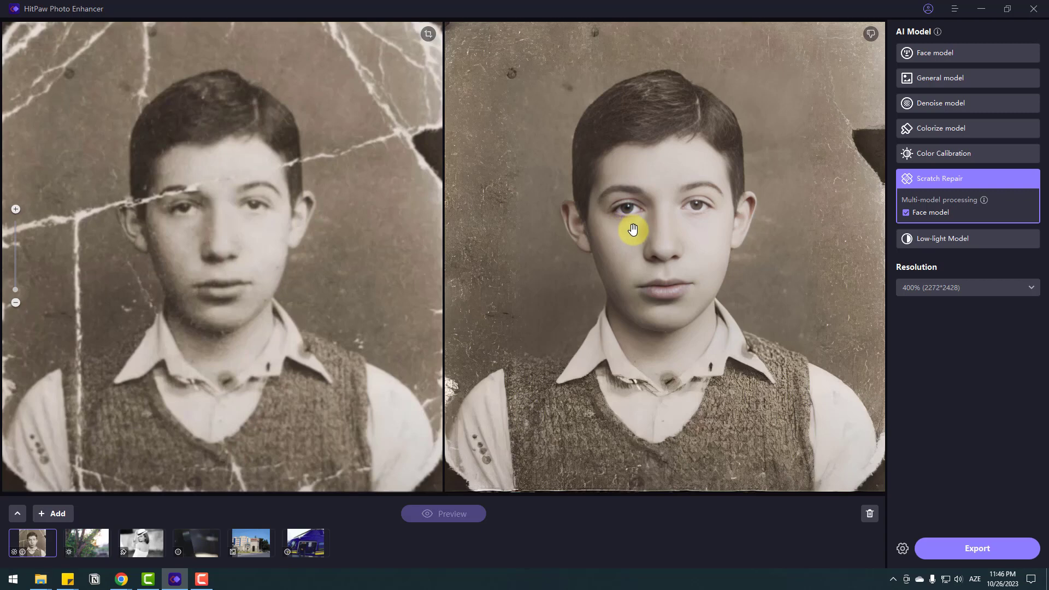
- Add the Low Light car-interior photo to the batch
click(54, 512)
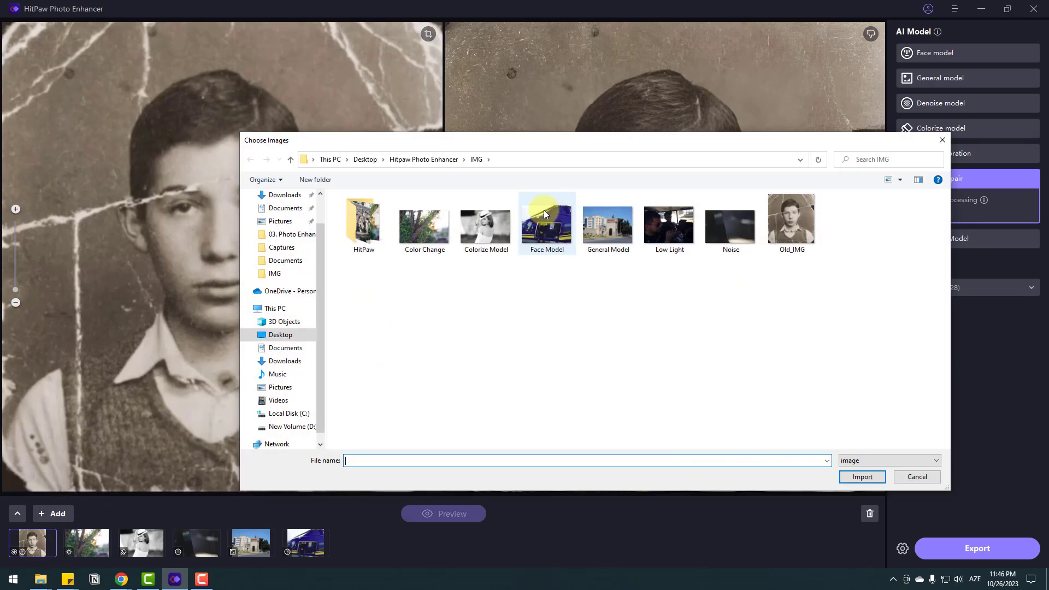
click(664, 222)
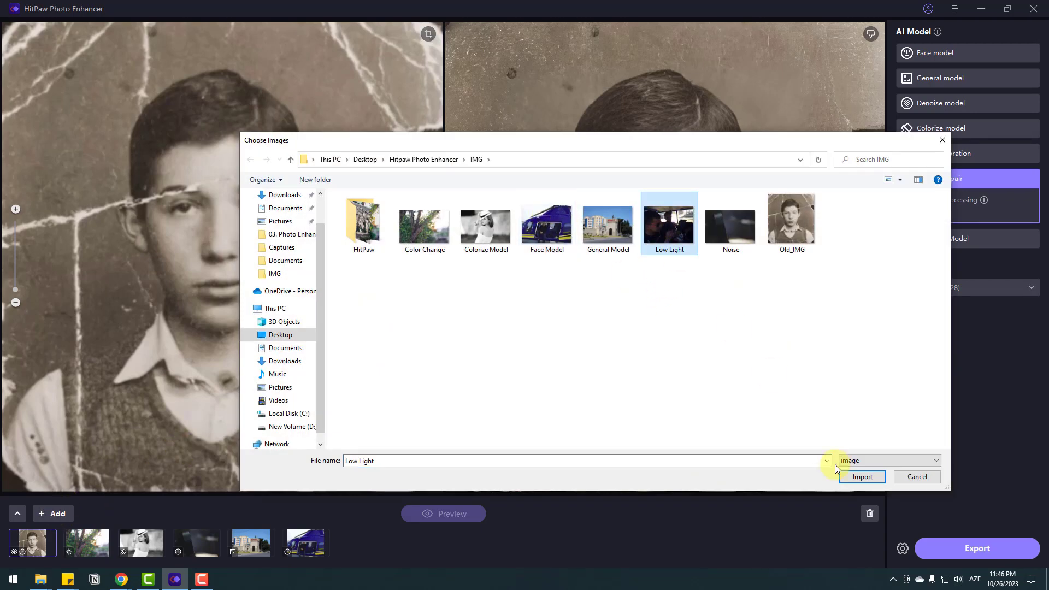
click(846, 479)
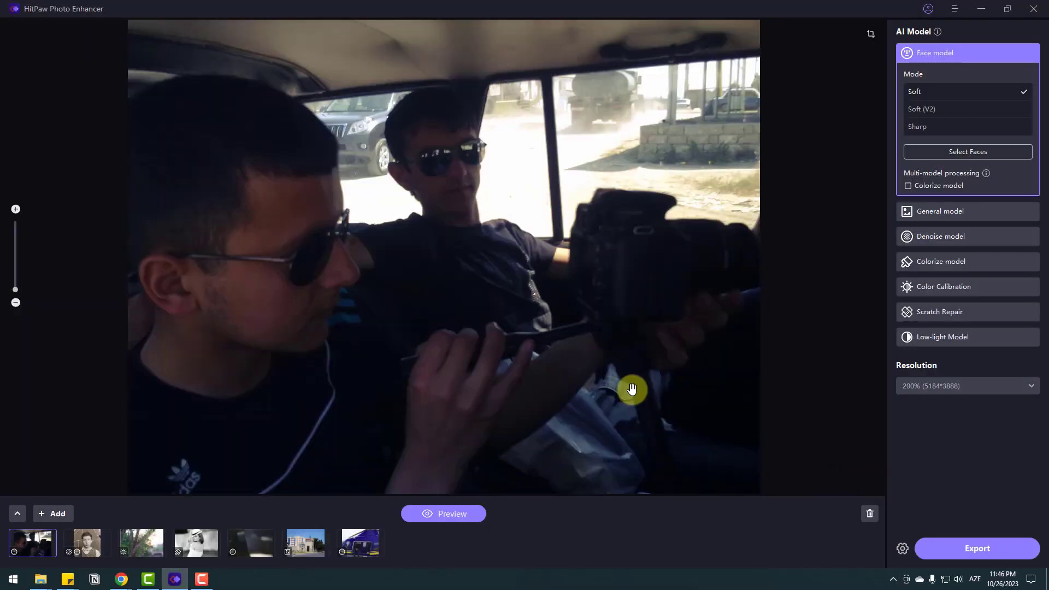
- Apply the Low-light Model at 400% (10368*7776) and generate the preview
mouse_move(945, 340)
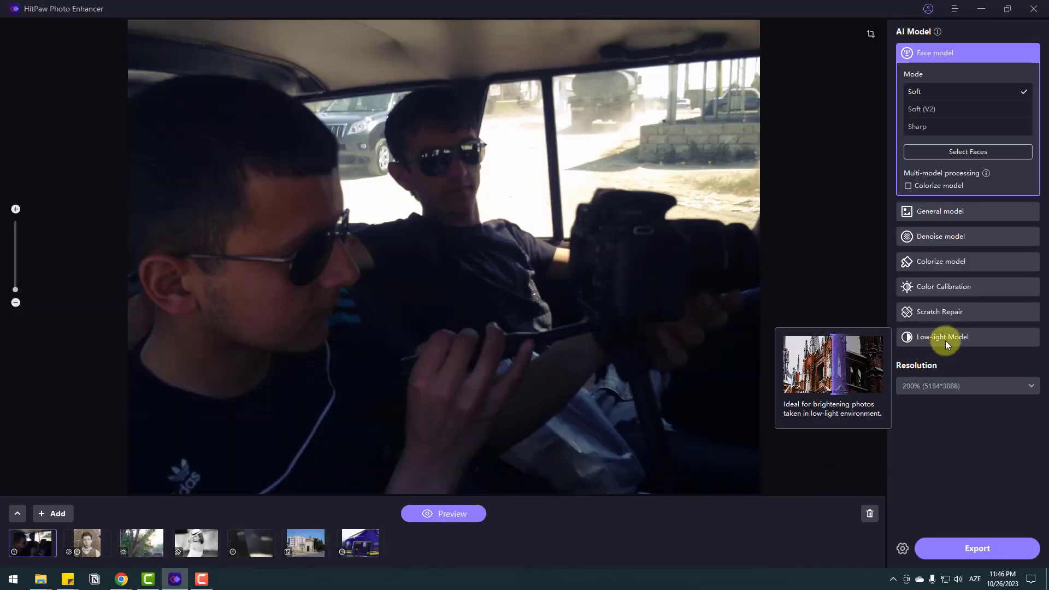
click(918, 336)
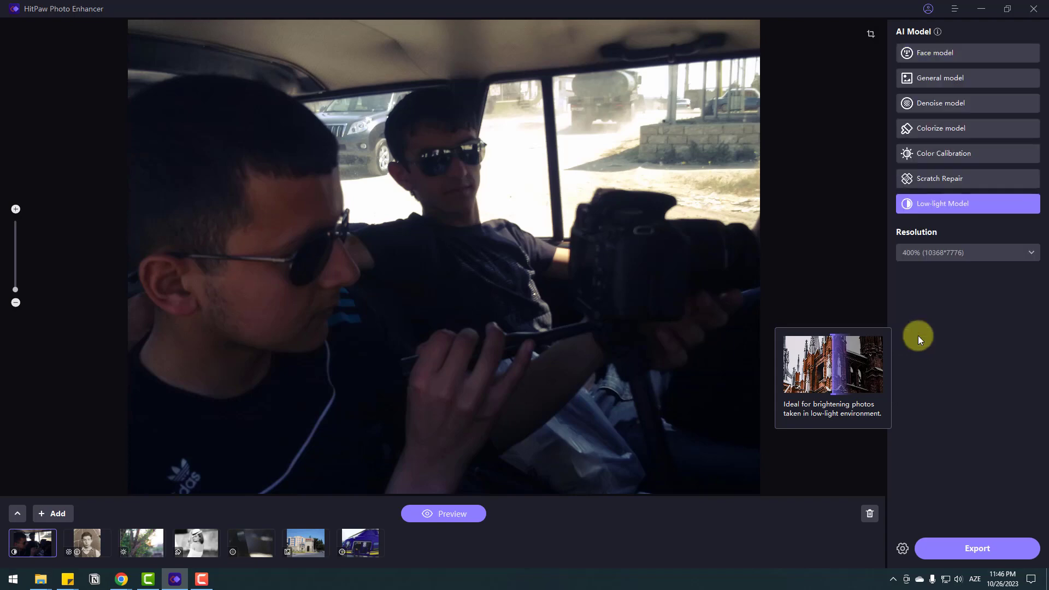
click(454, 517)
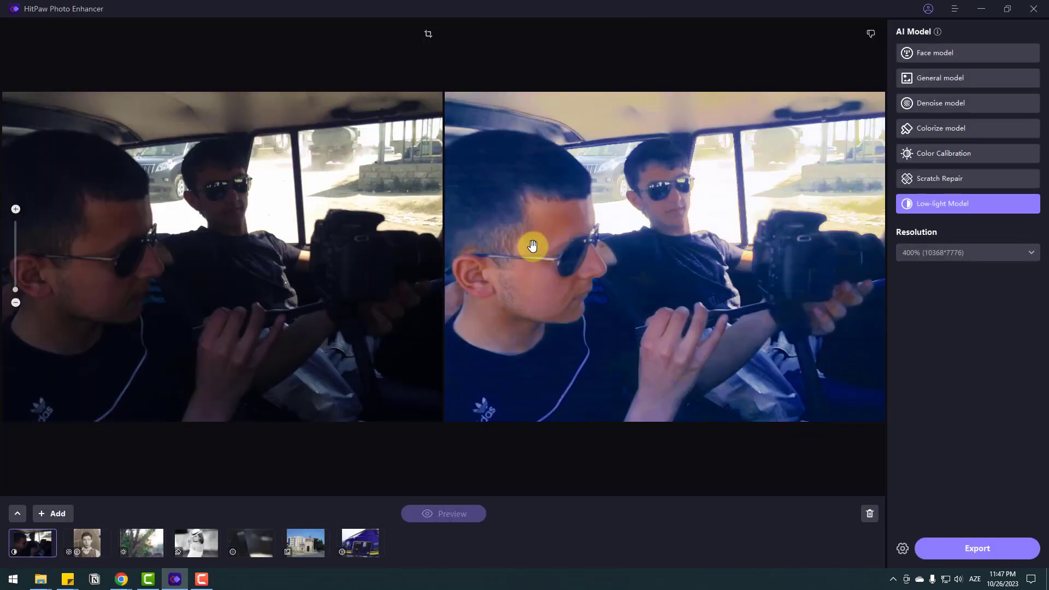
- Zoom and pan the before/after to the camera and both passengers' faces
scroll(532, 246, up, 3)
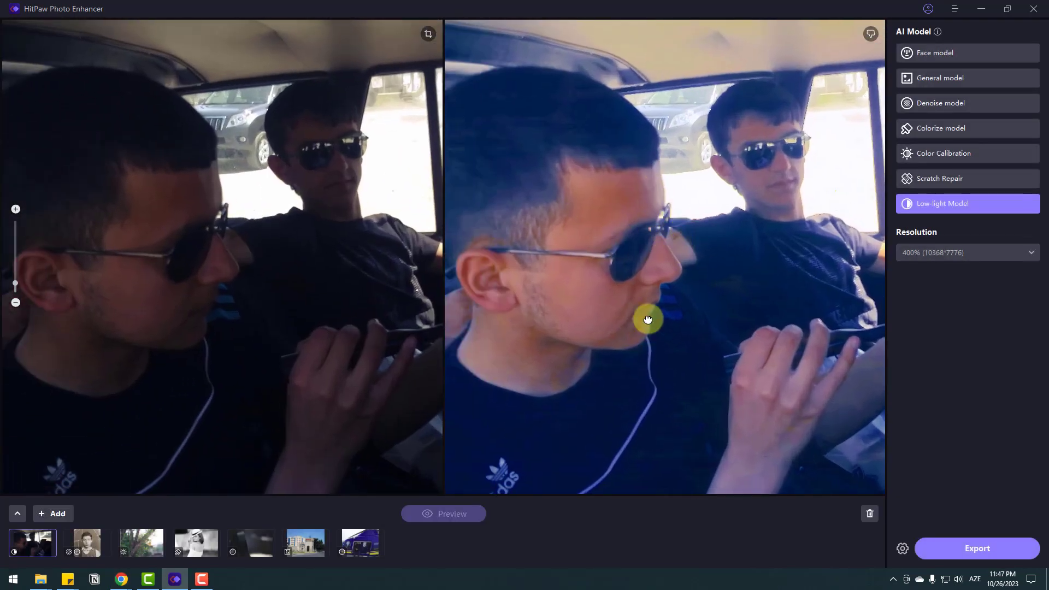
drag(826, 283, 658, 276)
drag(658, 232, 707, 306)
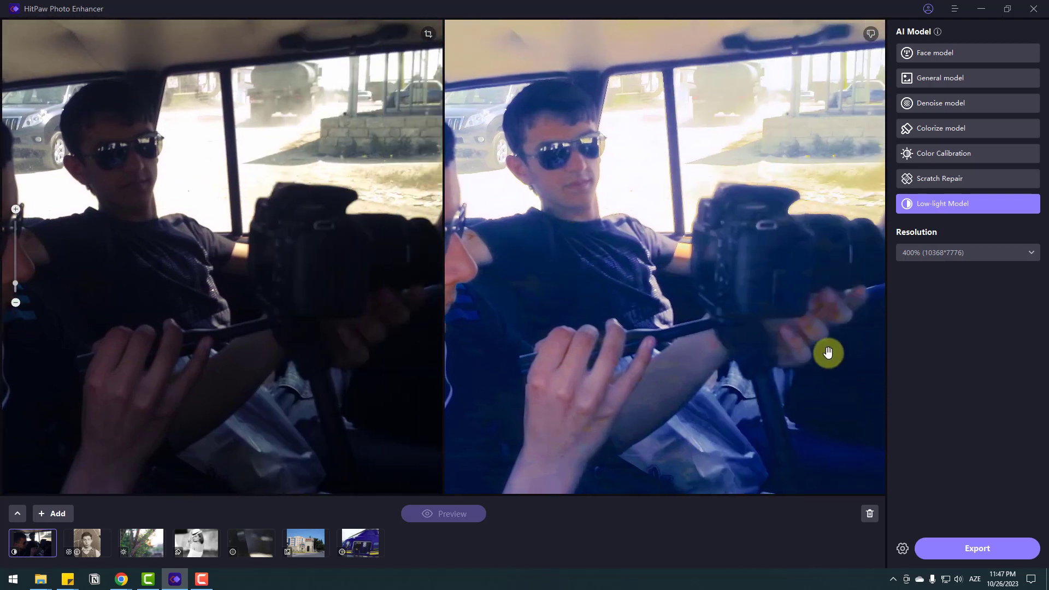
drag(756, 227, 557, 126)
drag(817, 166, 798, 156)
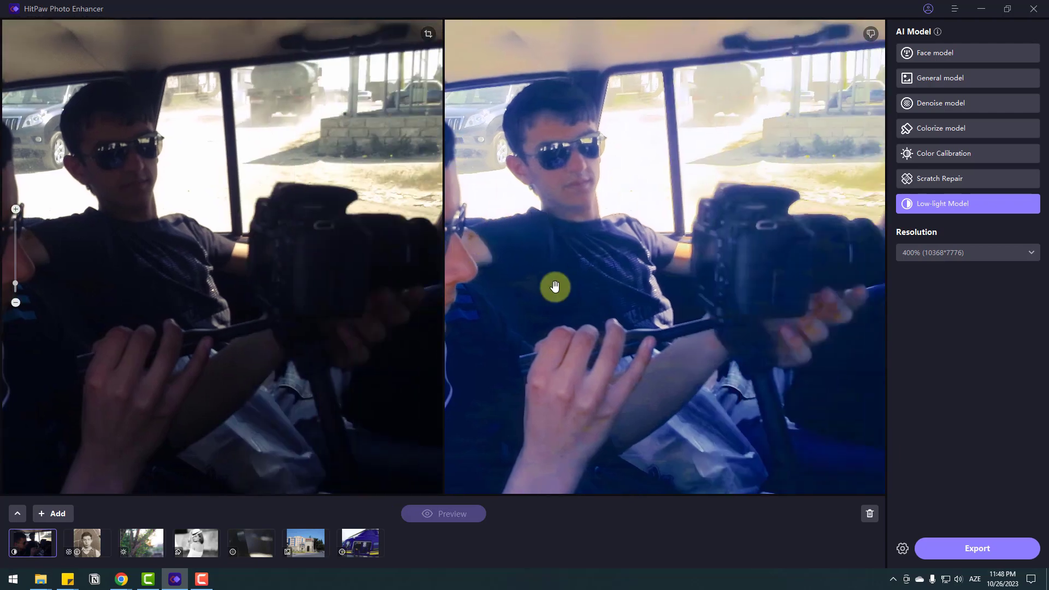
drag(555, 286, 676, 237)
scroll(688, 273, down, 3)
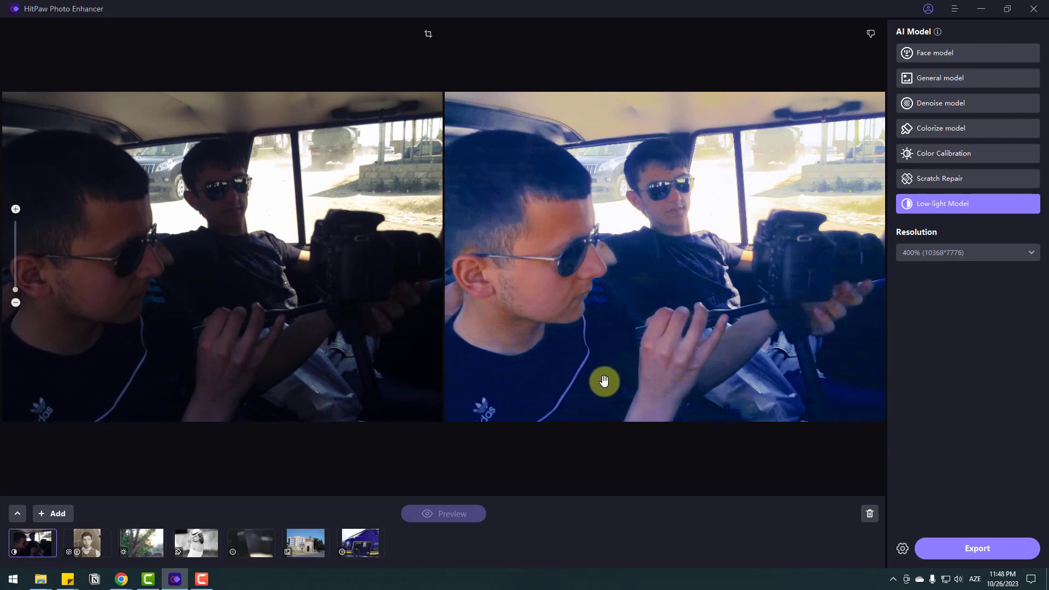
- Export all seven photos, then open the Old_IMG result's folder from Completed(7)
click(967, 549)
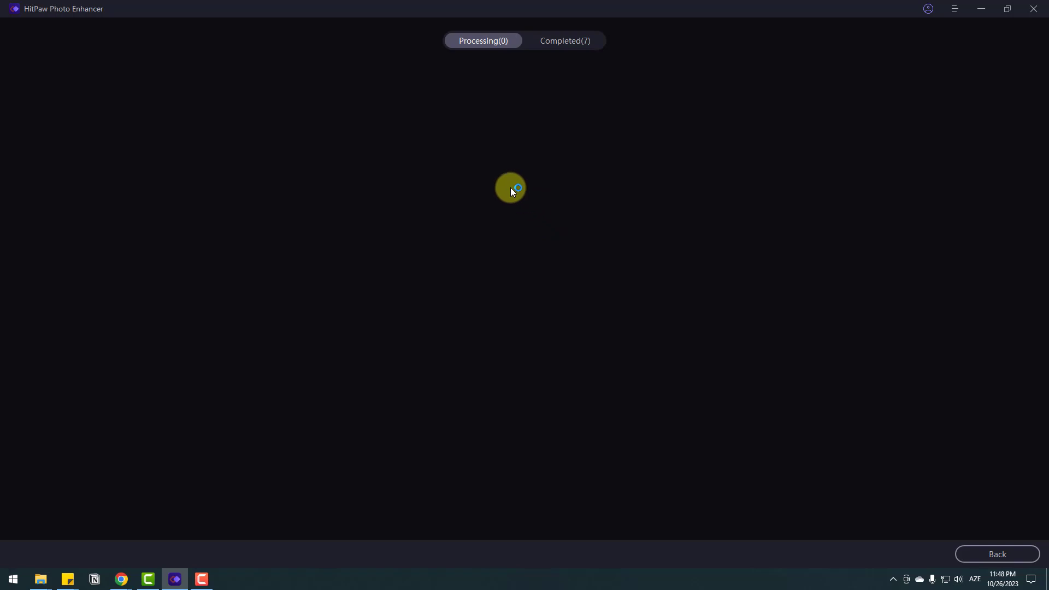
click(578, 41)
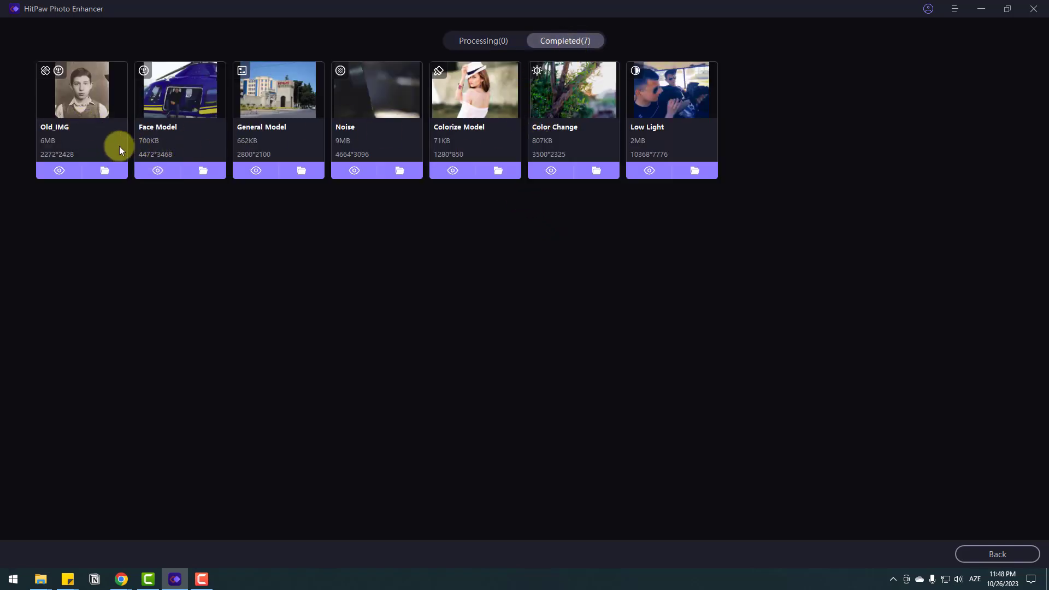
click(104, 171)
- Open the exported Color Change image in Photos and flip forward five images to the boy portrait
double_click(255, 162)
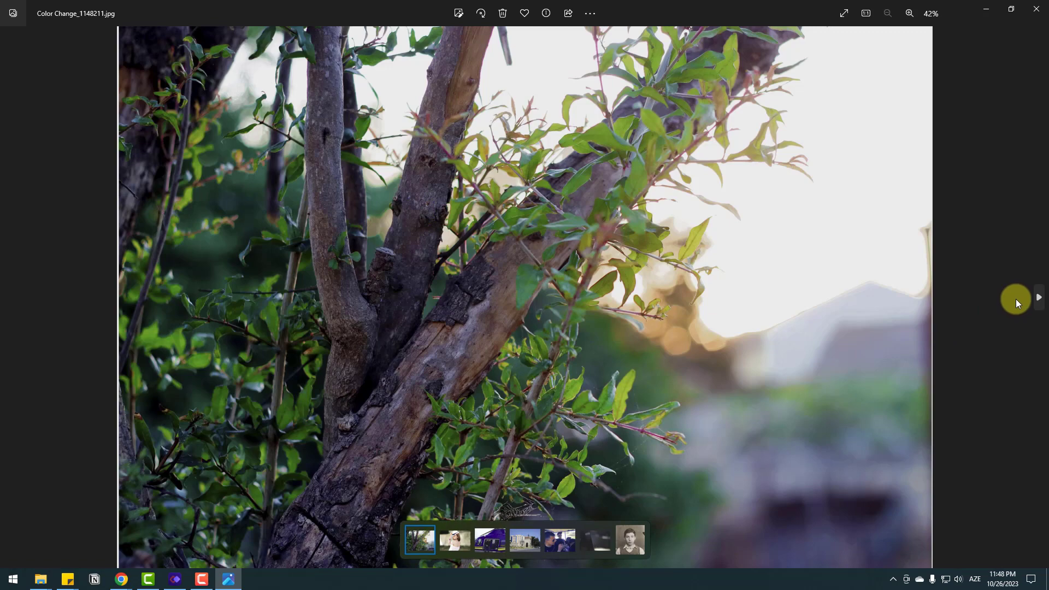
click(1036, 300)
click(1036, 300)
click(1036, 300)
click(1037, 299)
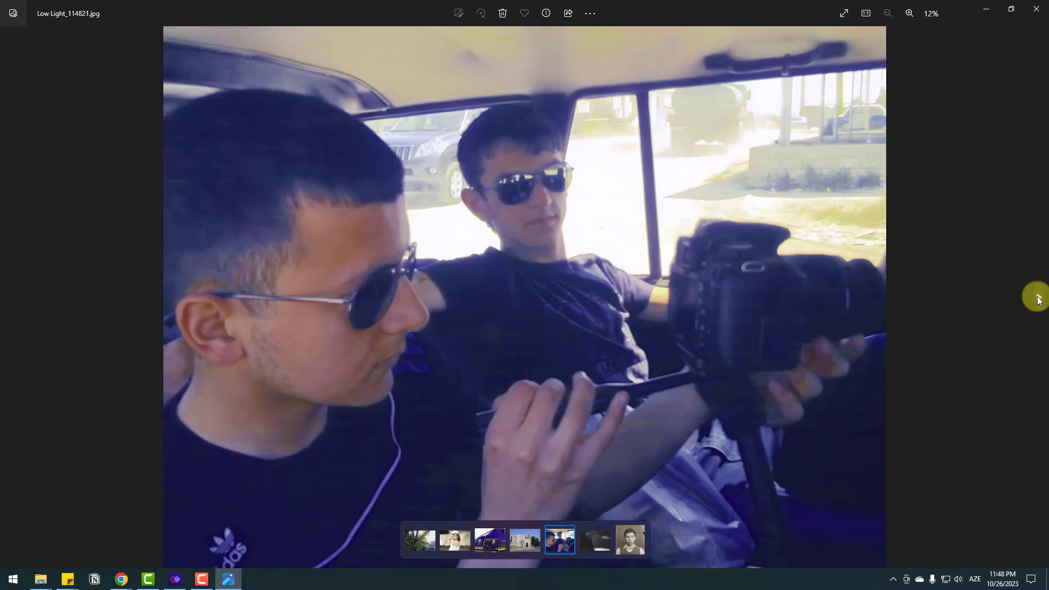
click(1037, 300)
click(1037, 299)
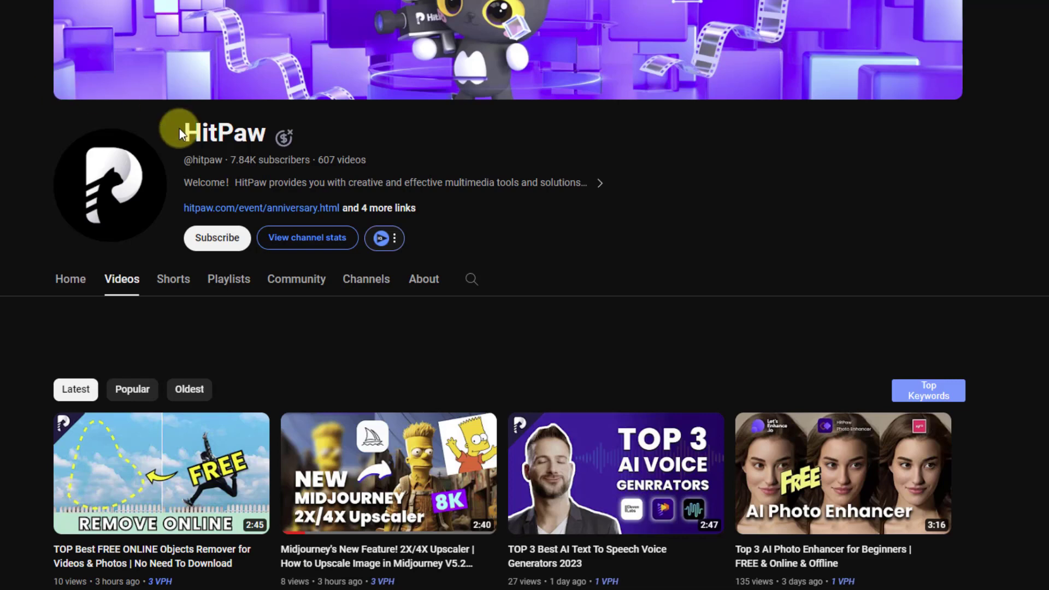
click(220, 244)
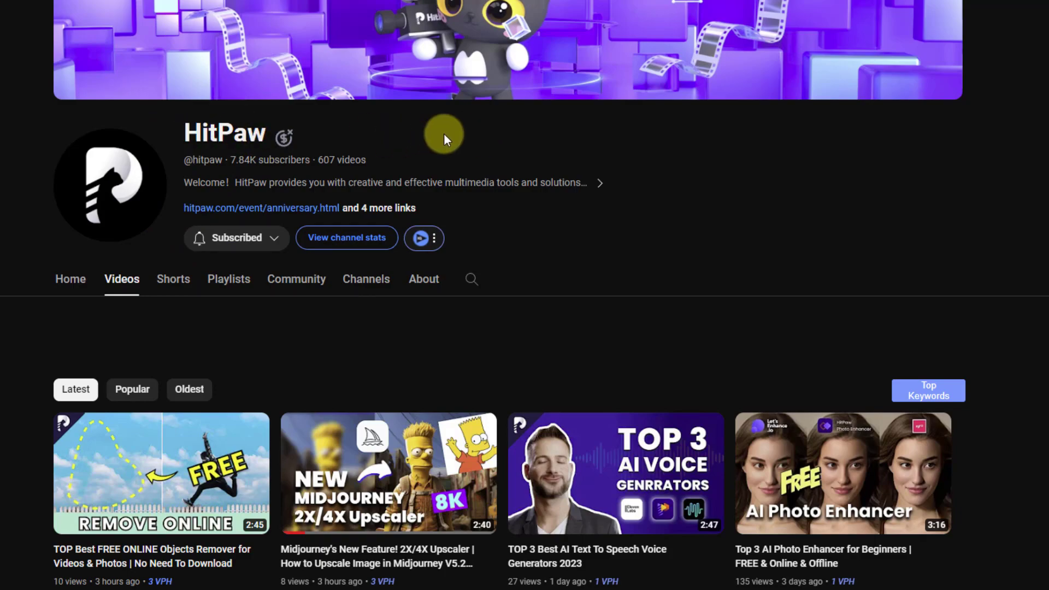
scroll(454, 137, down, 4)
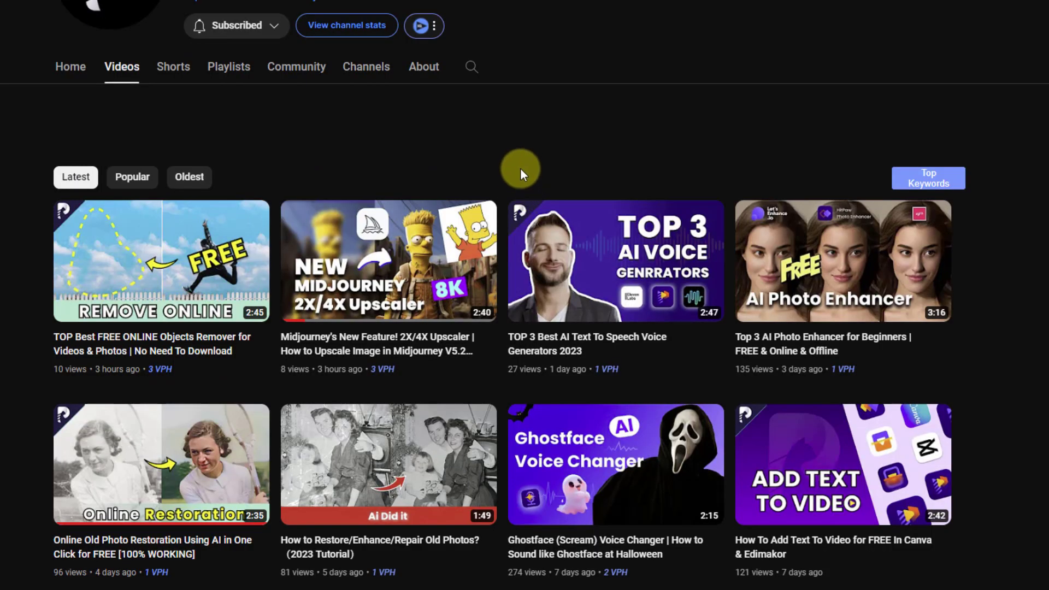
scroll(958, 300, down, 3)
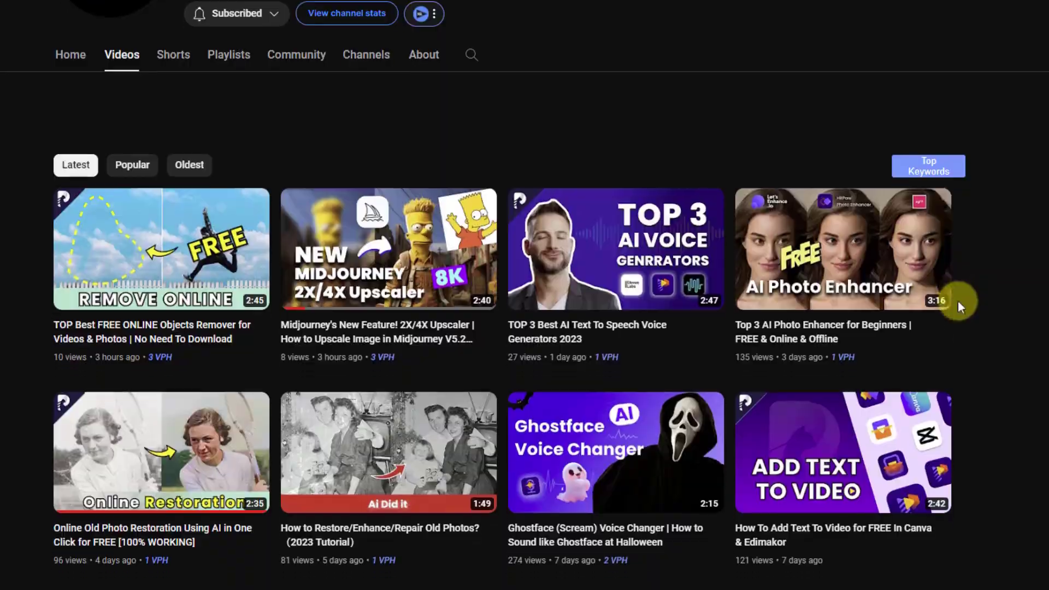
scroll(1011, 287, up, 3)
scroll(1037, 277, up, 4)
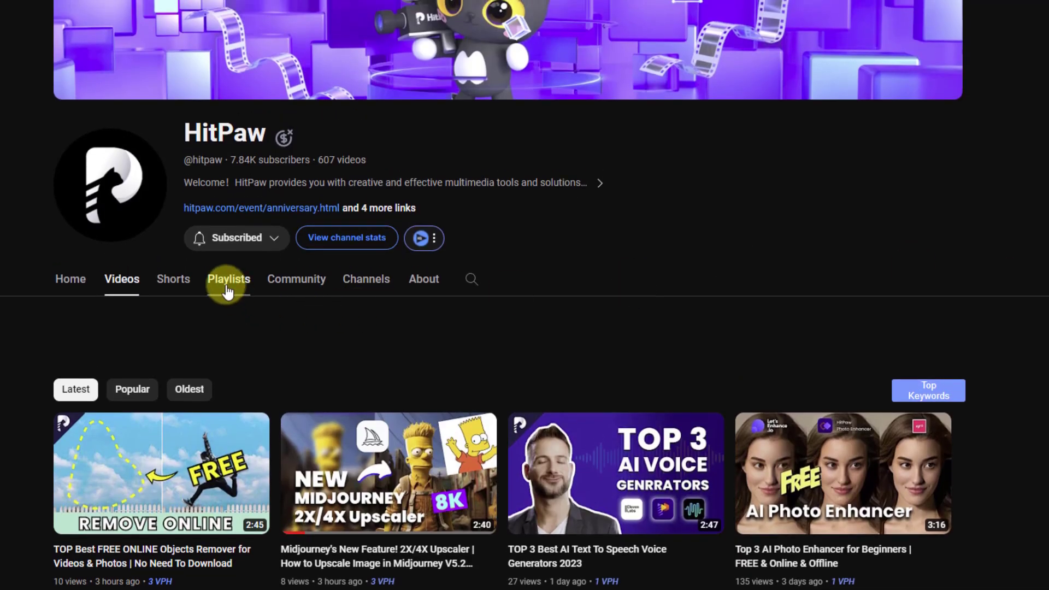
click(228, 279)
scroll(7, 381, down, 3)
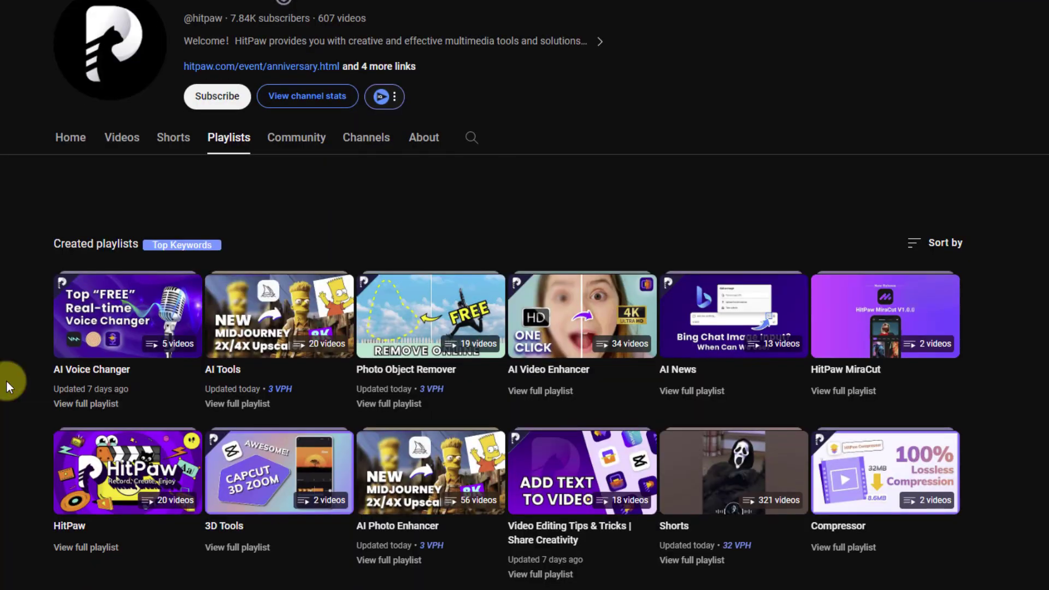
mouse_move(416, 468)
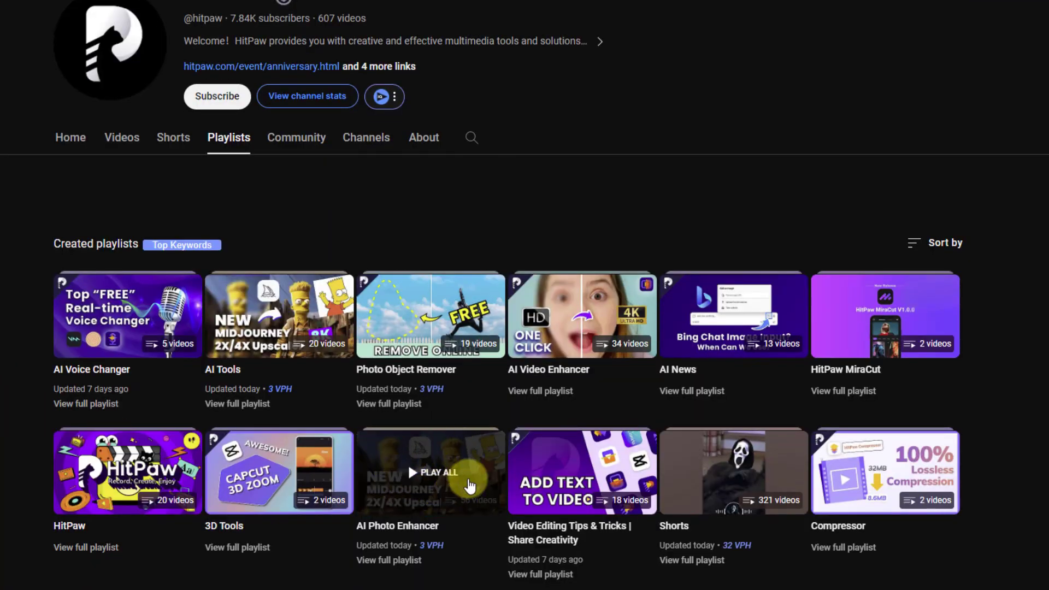
click(468, 482)
mouse_move(1018, 61)
mouse_down()
mouse_move(1022, 263)
mouse_move(1029, 52)
mouse_up()
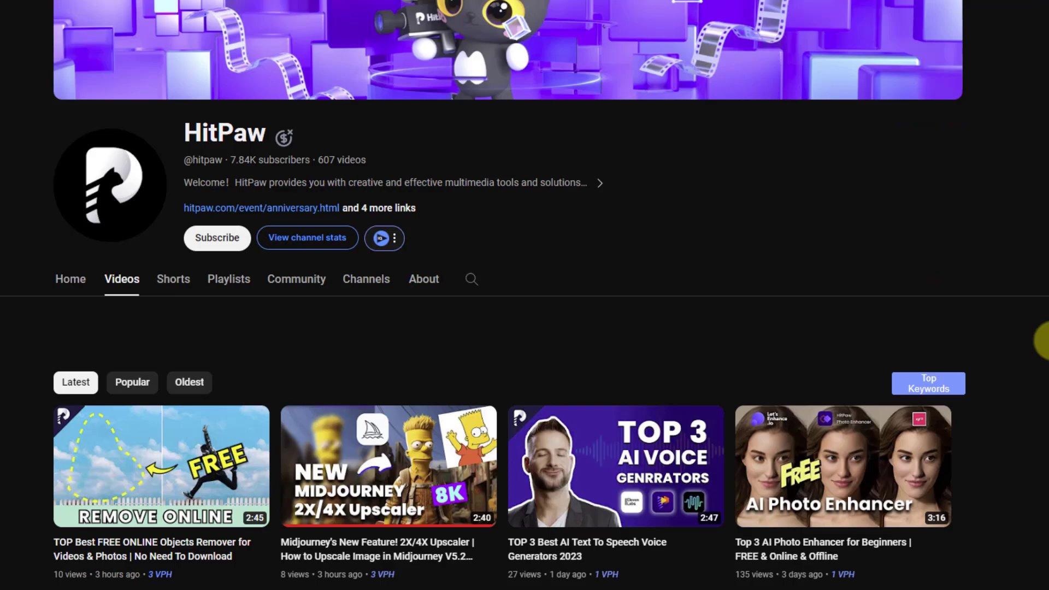
scroll(1042, 339, down, 10)
scroll(1042, 340, down, 10)
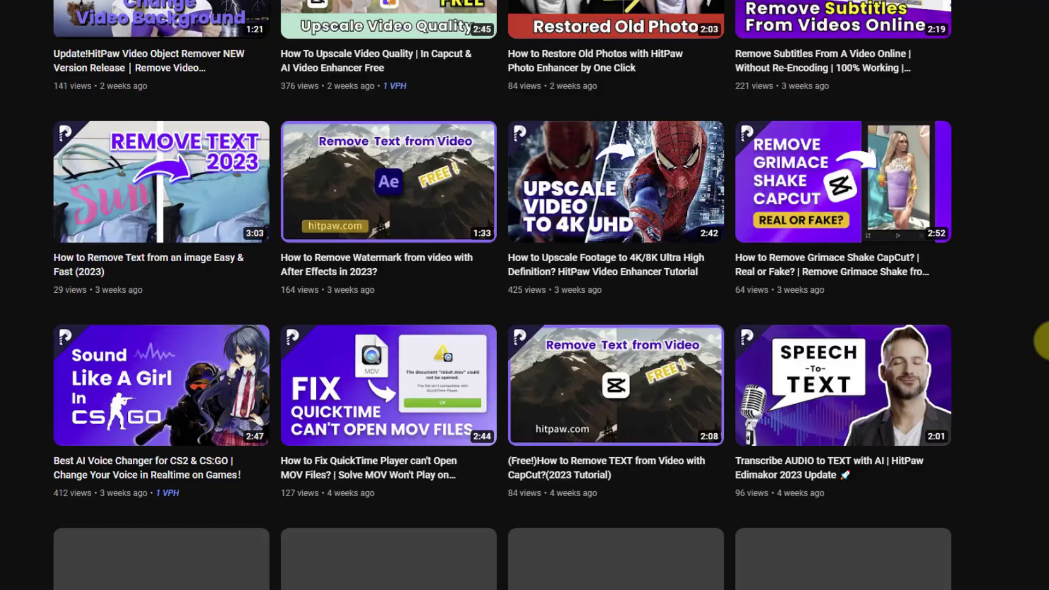